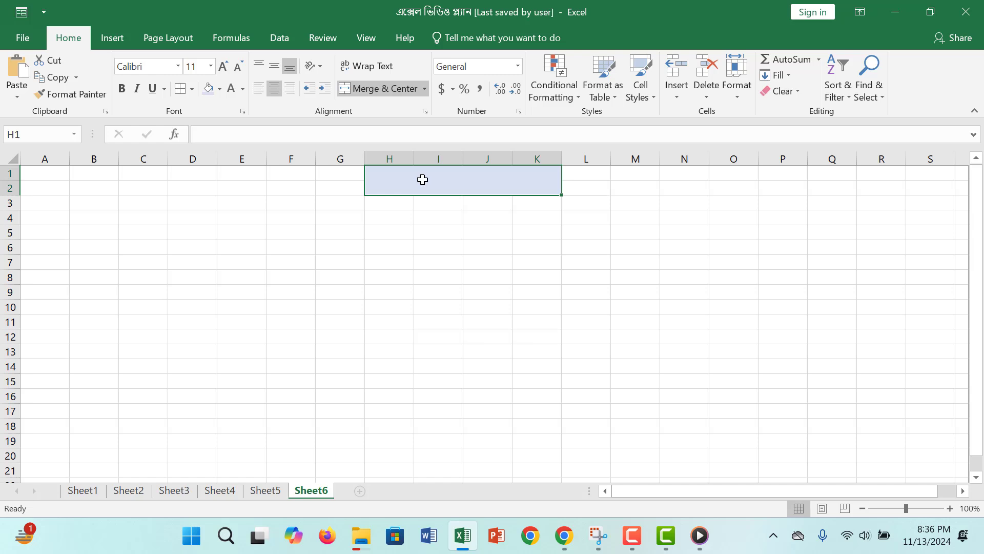
Enter the title "Miraj Super Market" in the merged cell H1:K2.
{"action": "left_click", "coordinate": [435, 276]}
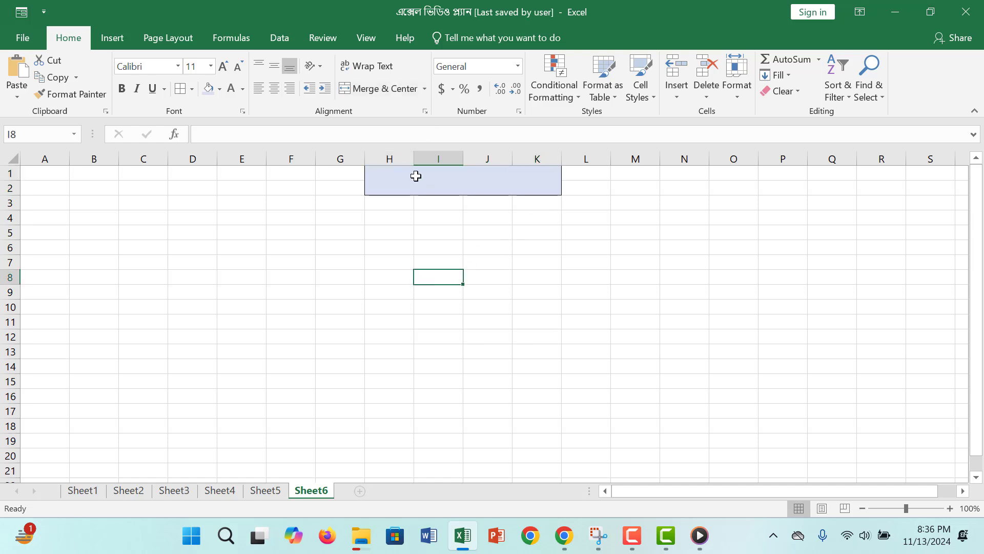
{"action": "left_click", "coordinate": [420, 194]}
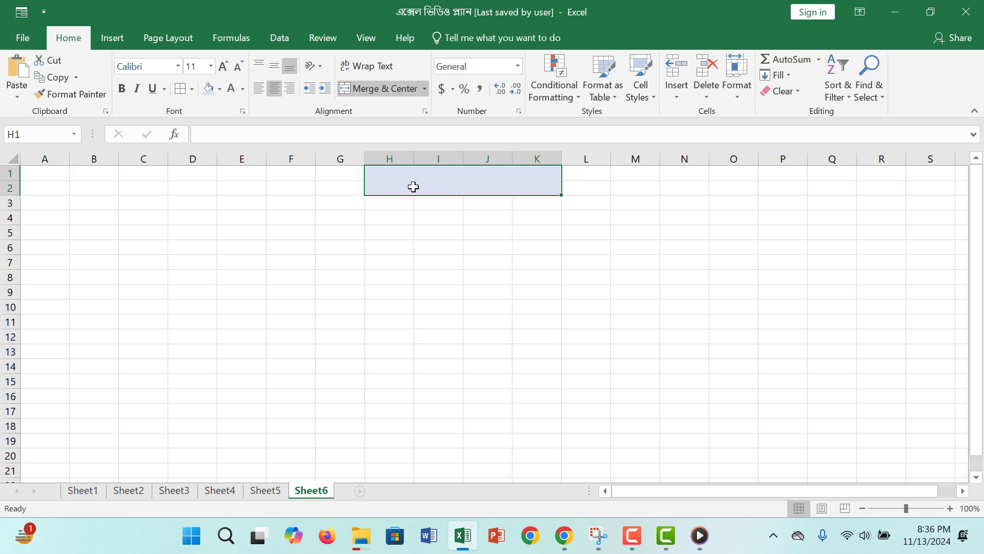
{"action": "type", "text": "Miraj"}
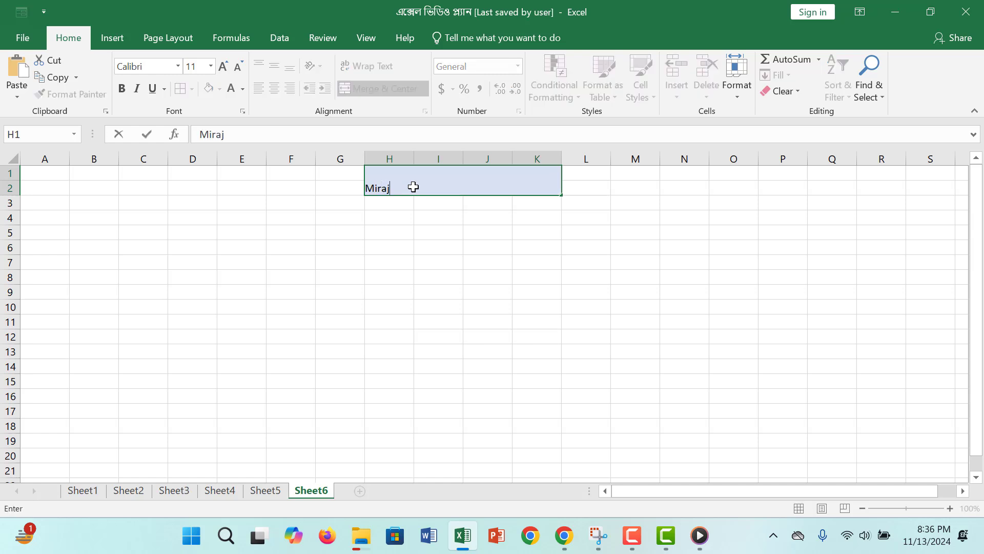
{"action": "type", "text": " Super Market"}
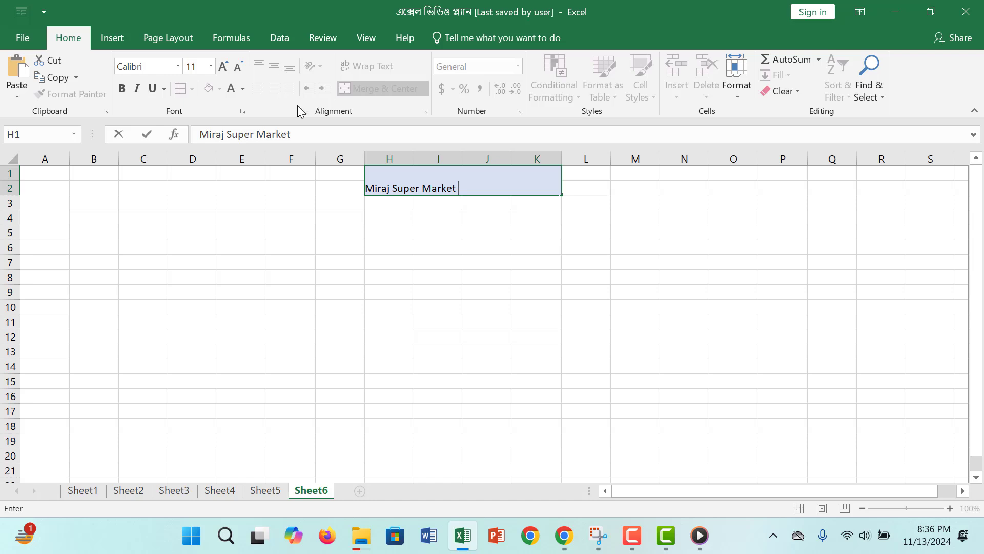
{"action": "left_click", "coordinate": [464, 236]}
{"action": "left_click_drag", "start_coordinate": [244, 273], "coordinate": [243, 263]}
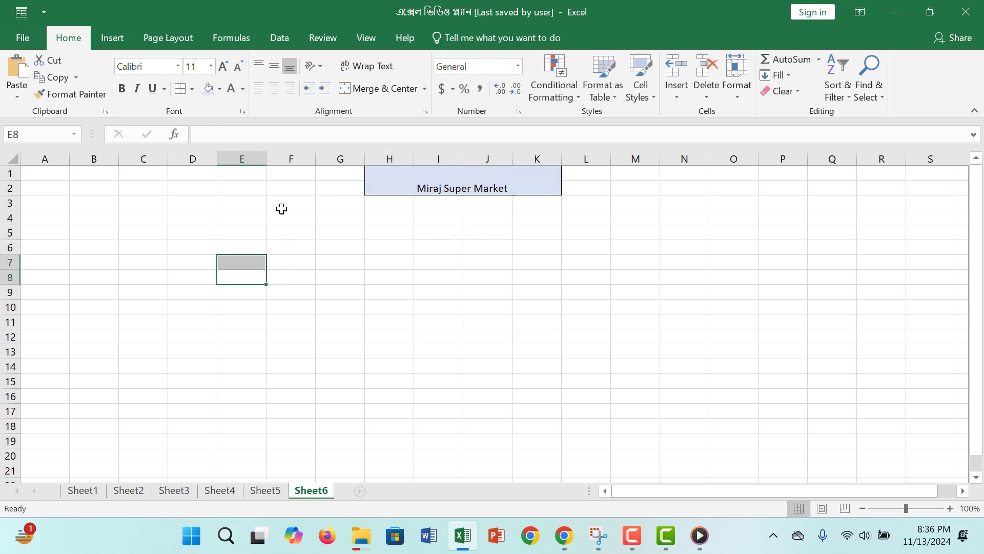
Enter the label "Custmer Name" in cell C3 and widen column C to fit it.
{"action": "left_click", "coordinate": [146, 201]}
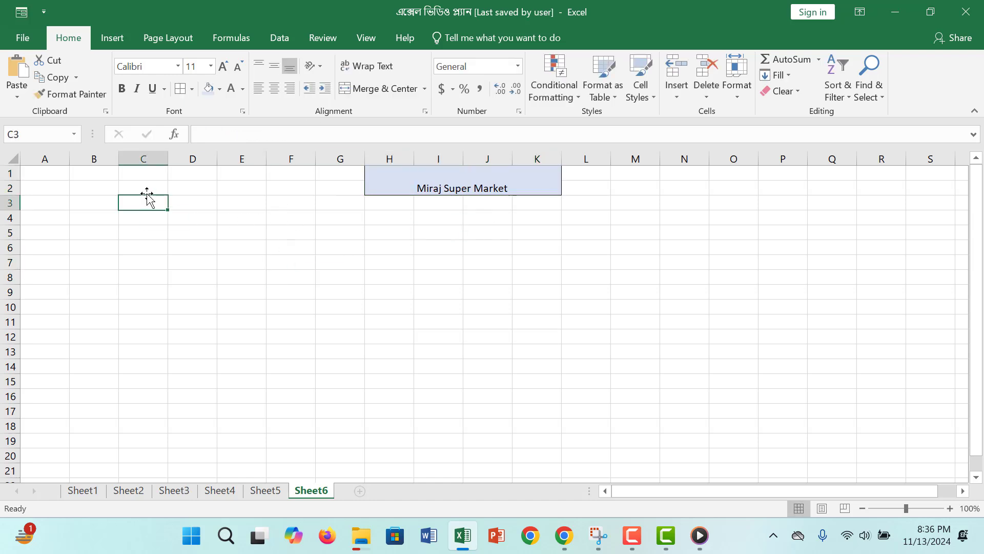
{"action": "type", "text": "C"}
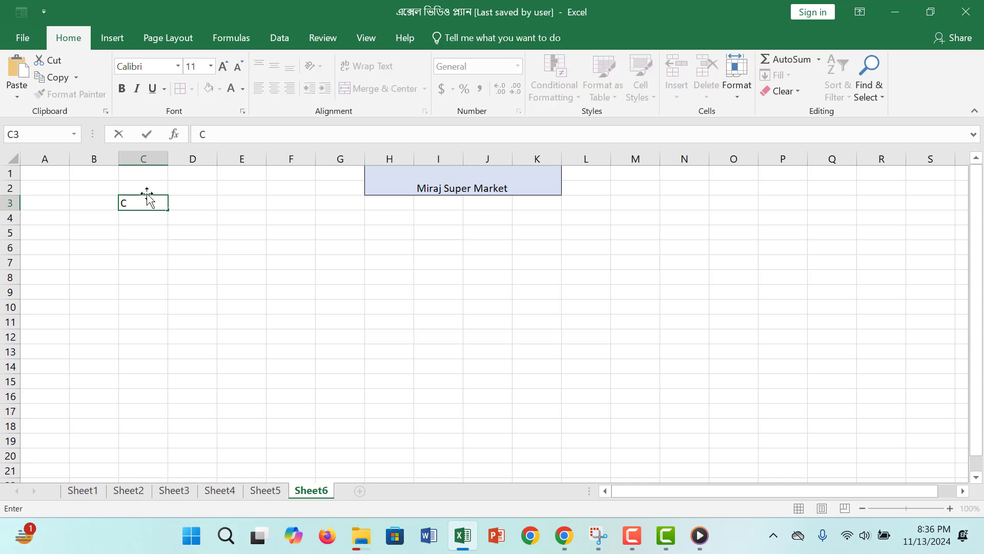
{"action": "type", "text": "ustmer Name"}
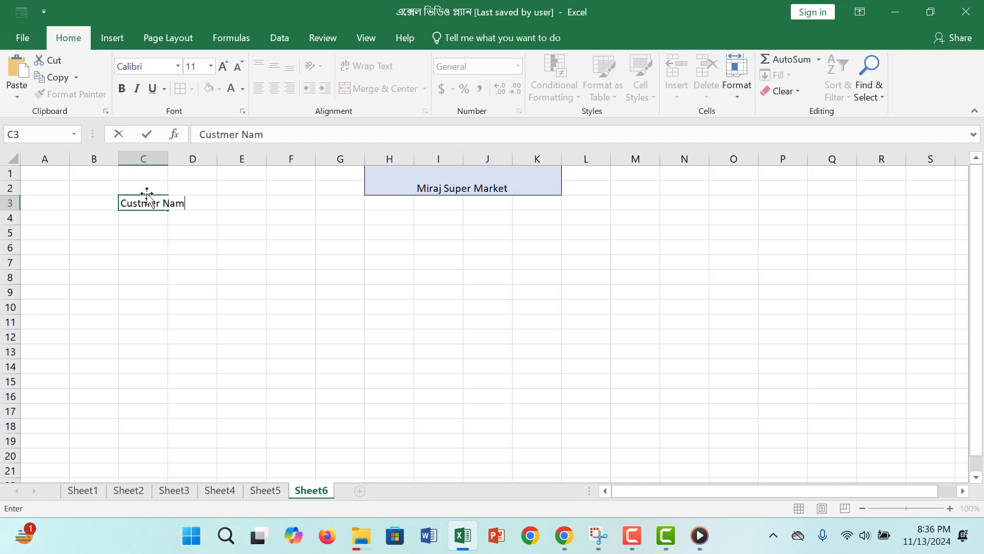
{"action": "left_click", "coordinate": [163, 263]}
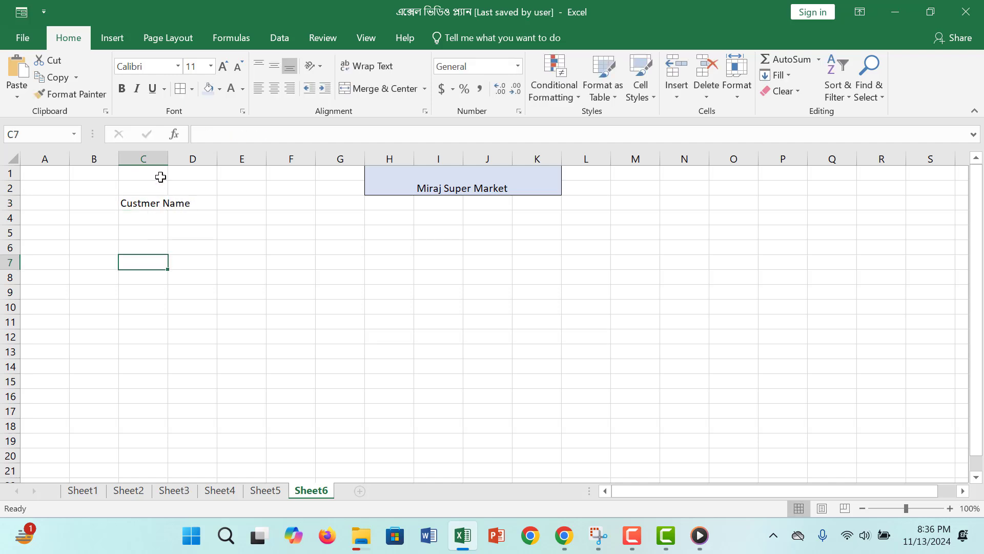
{"action": "left_click_drag", "start_coordinate": [167, 158], "coordinate": [212, 183]}
Enter the label "Invoice Number" in cell C2, above the customer name label.
{"action": "left_click", "coordinate": [158, 189]}
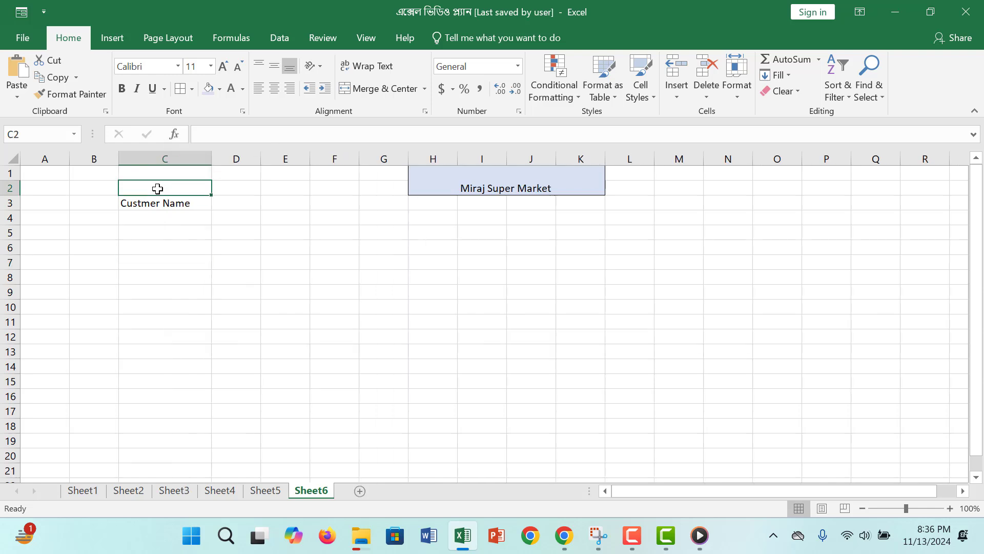
{"action": "type", "text": "In"}
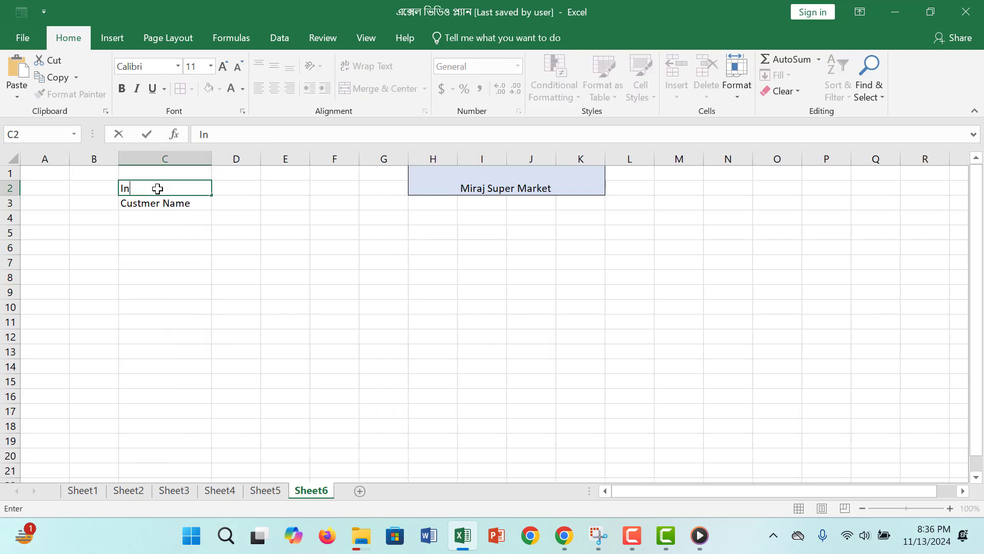
{"action": "type", "text": "voice Numbre"}
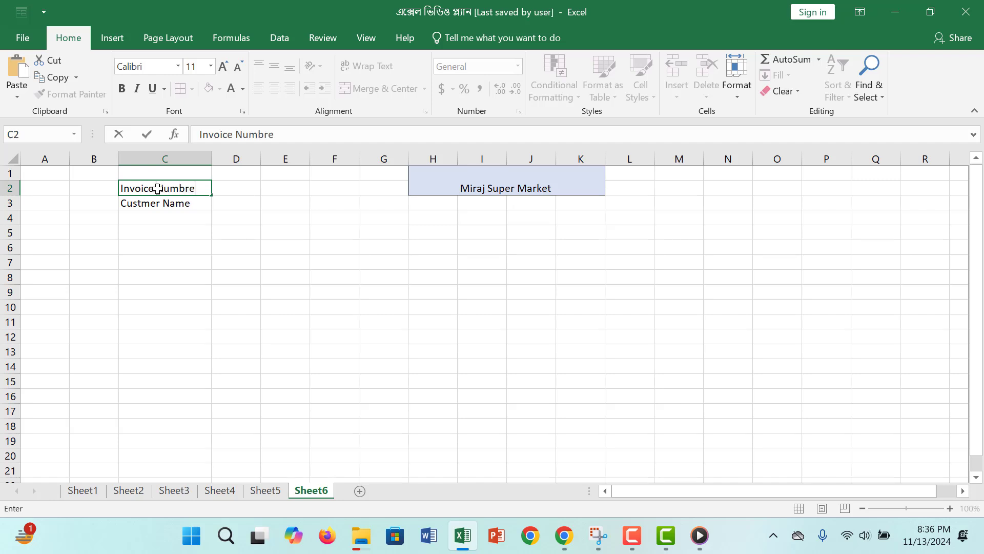
{"action": "key", "text": "BackSpace"}
{"action": "key", "text": "BackSpace"}
{"action": "type", "text": "e"}
{"action": "left_click", "coordinate": [201, 237]}
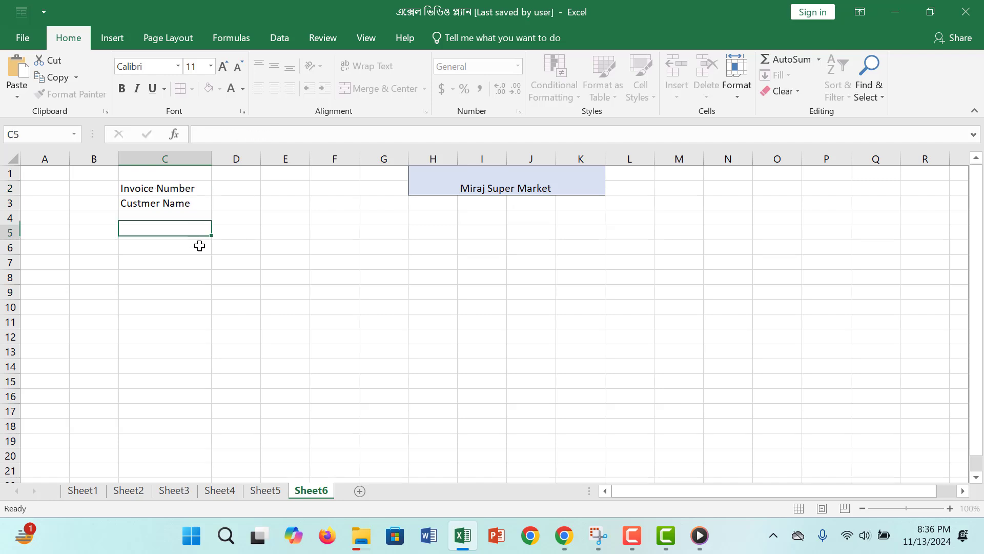
{"action": "left_click", "coordinate": [162, 261]}
Fill the invoice number label in C2 with light blue and the customer name label in C3 with light orange.
{"action": "left_click", "coordinate": [166, 207]}
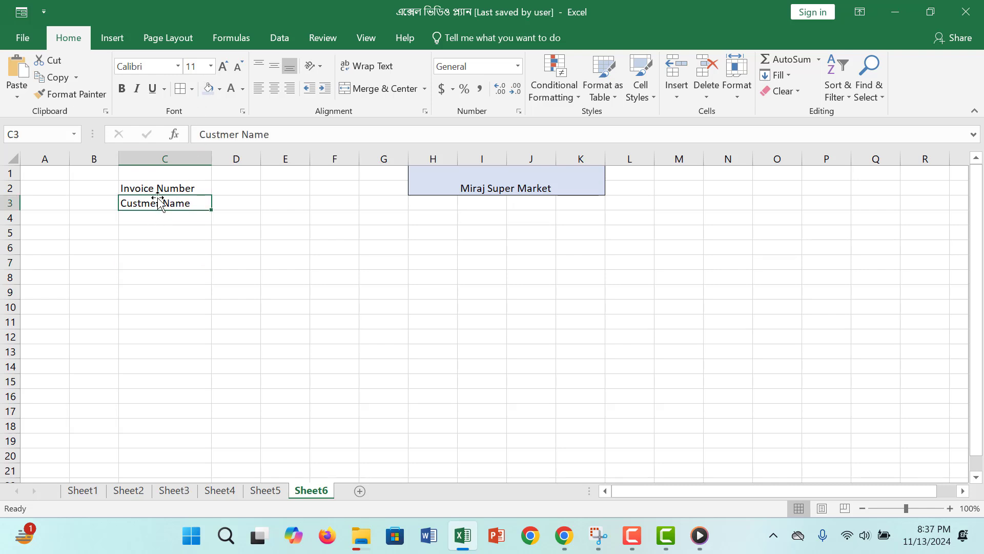
{"action": "left_click", "coordinate": [159, 191]}
{"action": "left_click", "coordinate": [209, 89]}
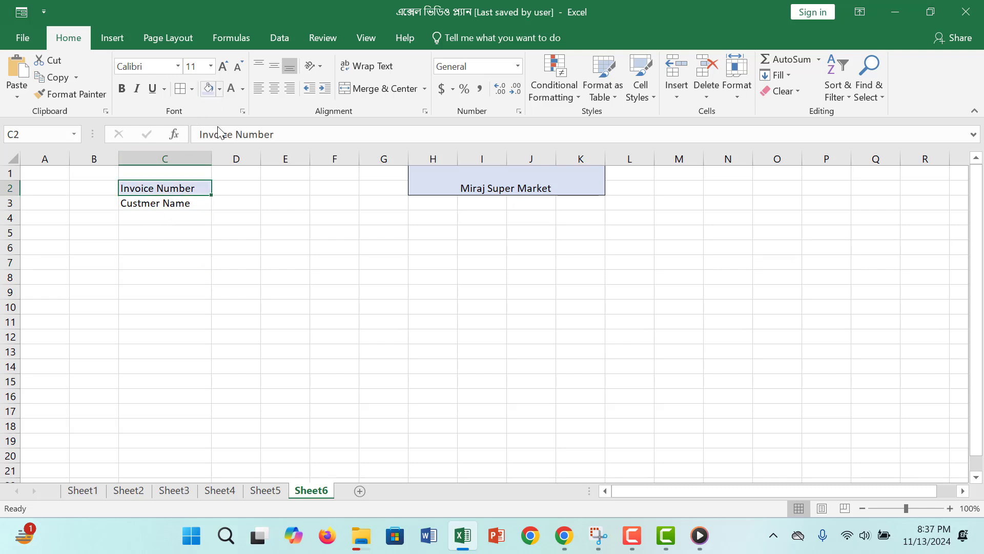
{"action": "left_click", "coordinate": [194, 213]}
{"action": "left_click", "coordinate": [203, 204]}
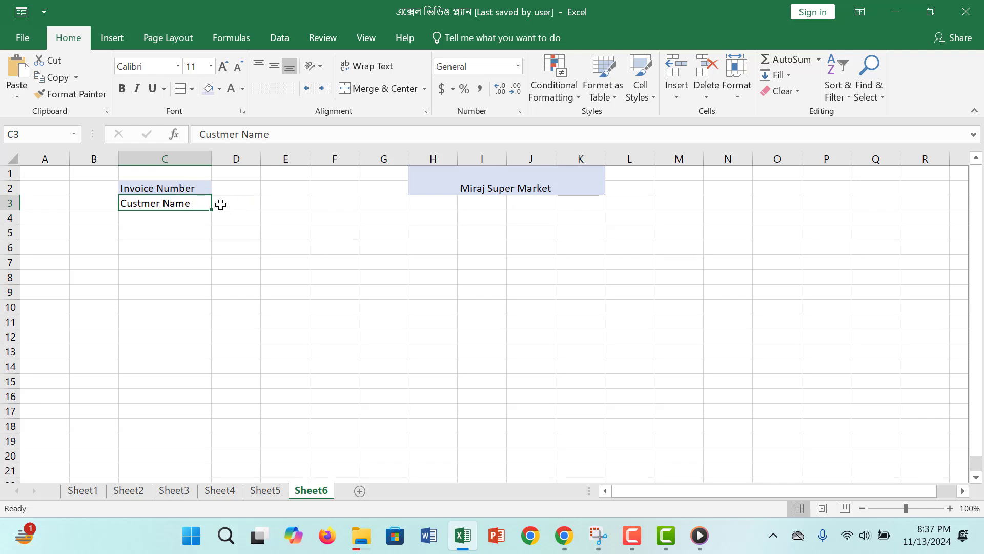
{"action": "left_click", "coordinate": [219, 92]}
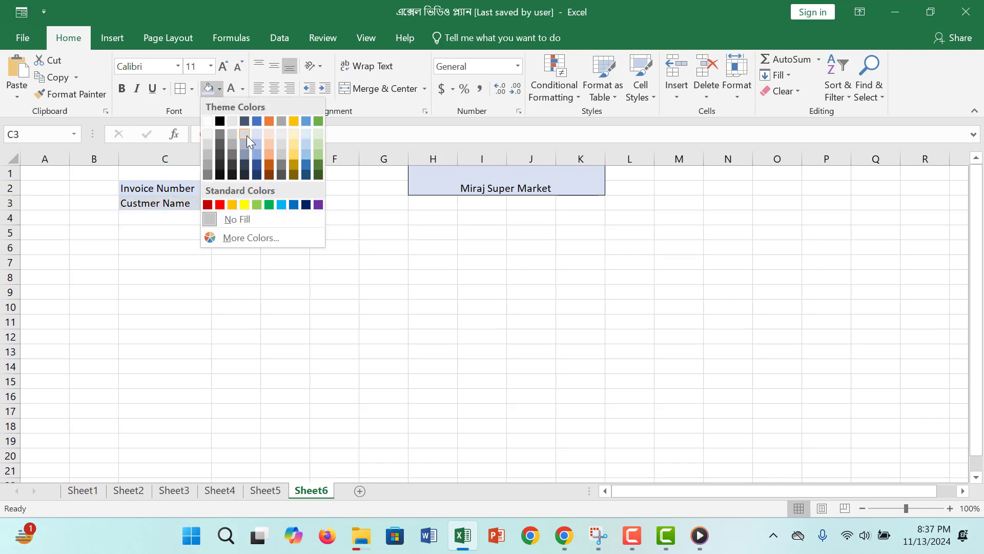
{"action": "left_click", "coordinate": [271, 134]}
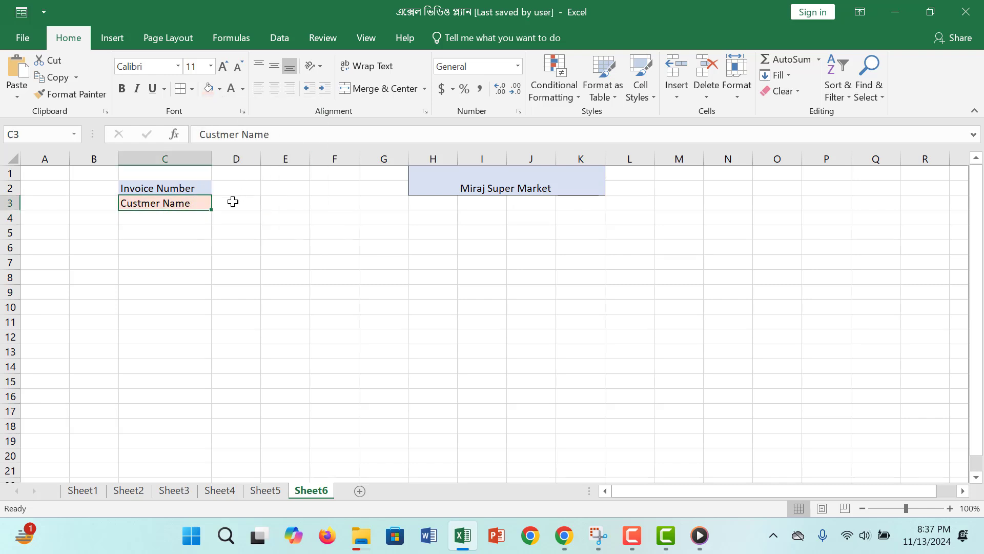
{"action": "left_click", "coordinate": [238, 203]}
{"action": "left_click", "coordinate": [461, 275]}
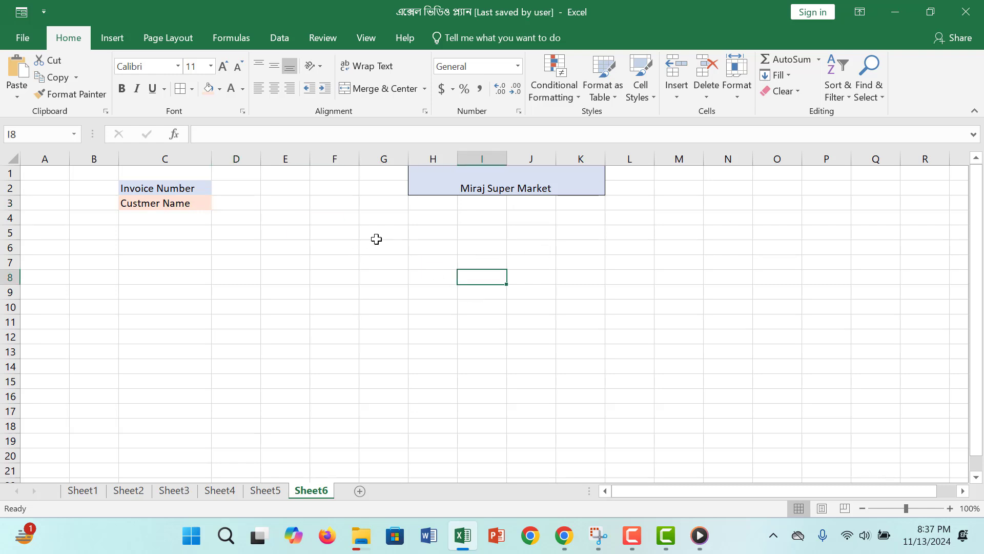
Enter the headers "Date" in G5 and "Item" in H5, and widen column H slightly.
{"action": "left_click", "coordinate": [392, 237]}
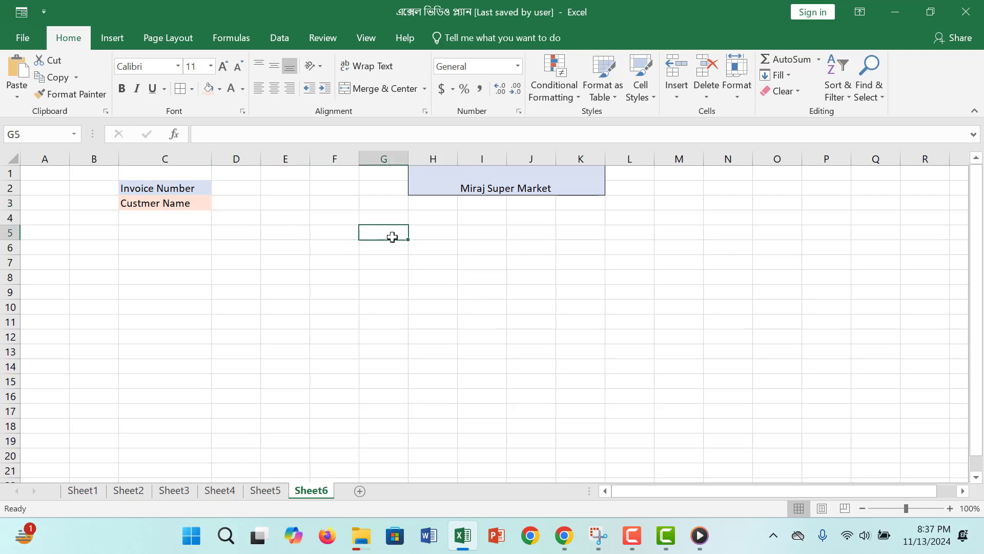
{"action": "type", "text": "Date"}
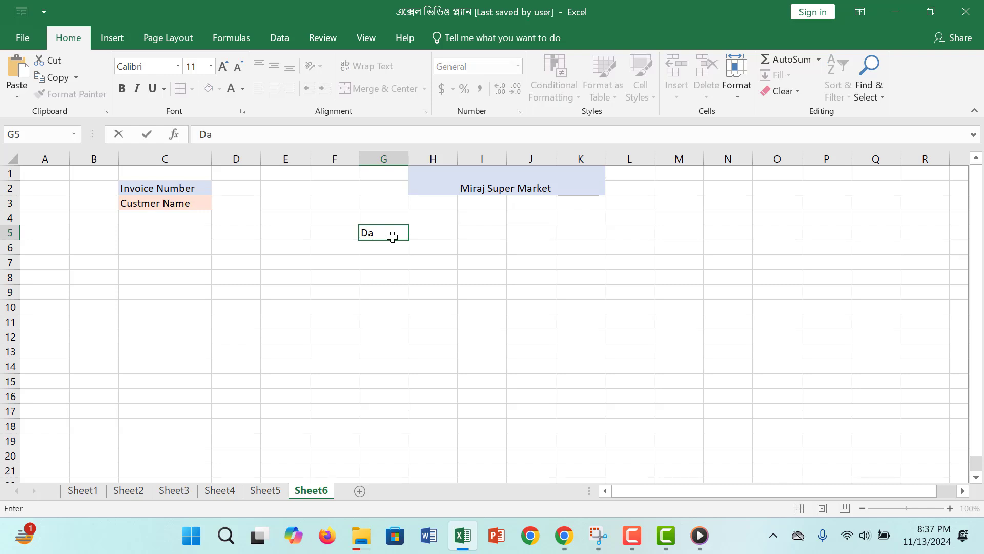
{"action": "left_click", "coordinate": [409, 290]}
{"action": "key", "text": "Up"}
{"action": "left_click", "coordinate": [431, 230]}
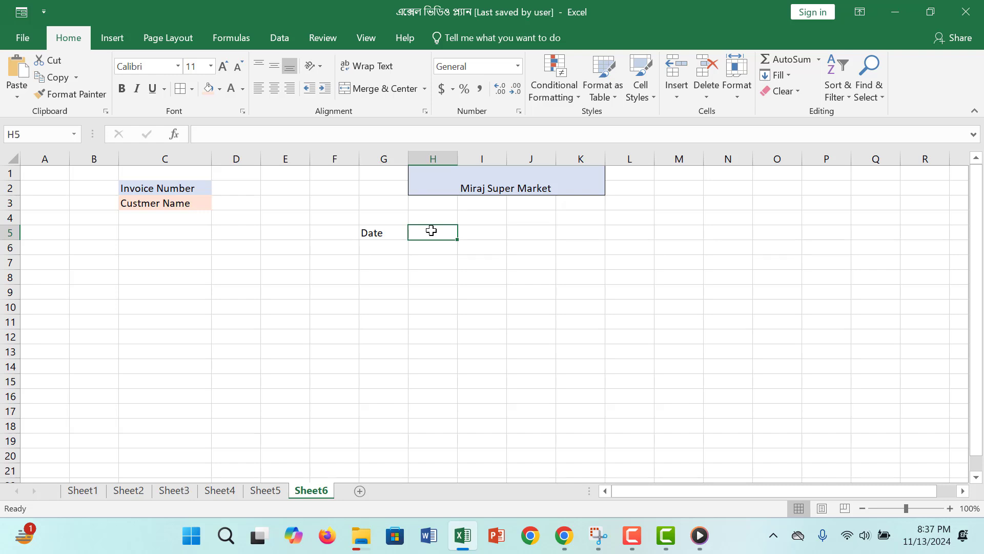
{"action": "type", "text": "Item"}
{"action": "key", "text": "Tab"}
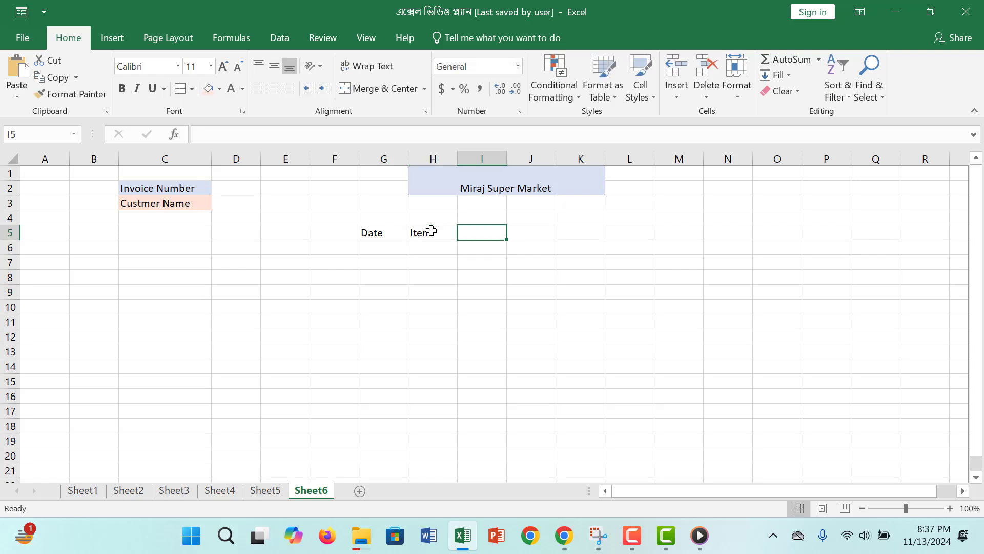
{"action": "left_click_drag", "start_coordinate": [457, 159], "coordinate": [475, 159]}
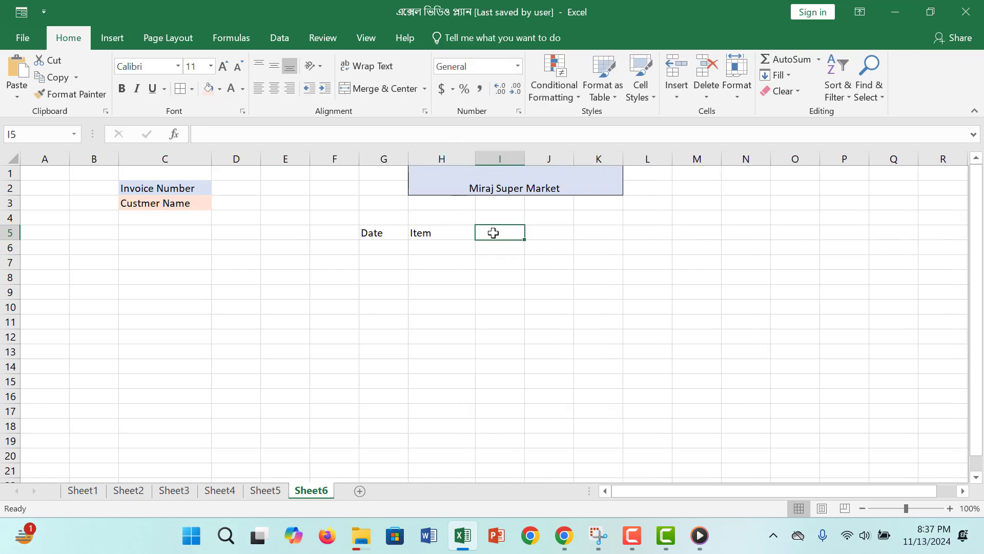
Enter the column headers "Rate" in cell I5 and "Qty" in cell J5.
{"action": "type", "text": "Rate"}
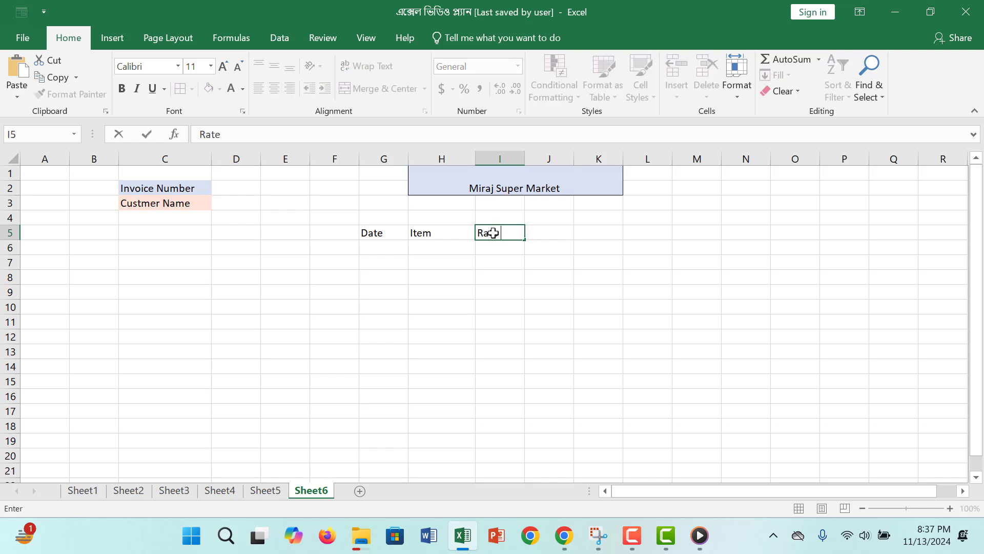
{"action": "left_click", "coordinate": [553, 234]}
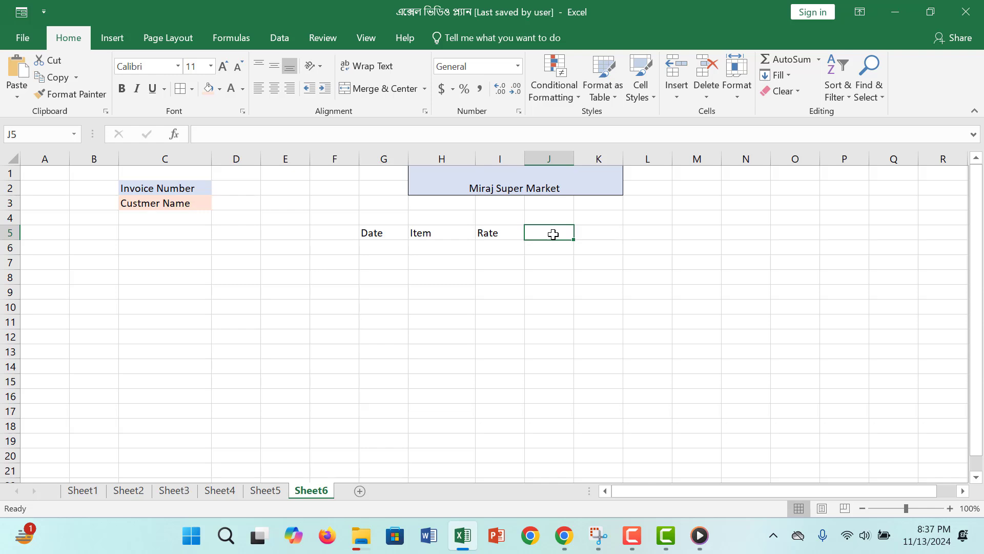
{"action": "type", "text": "Q"}
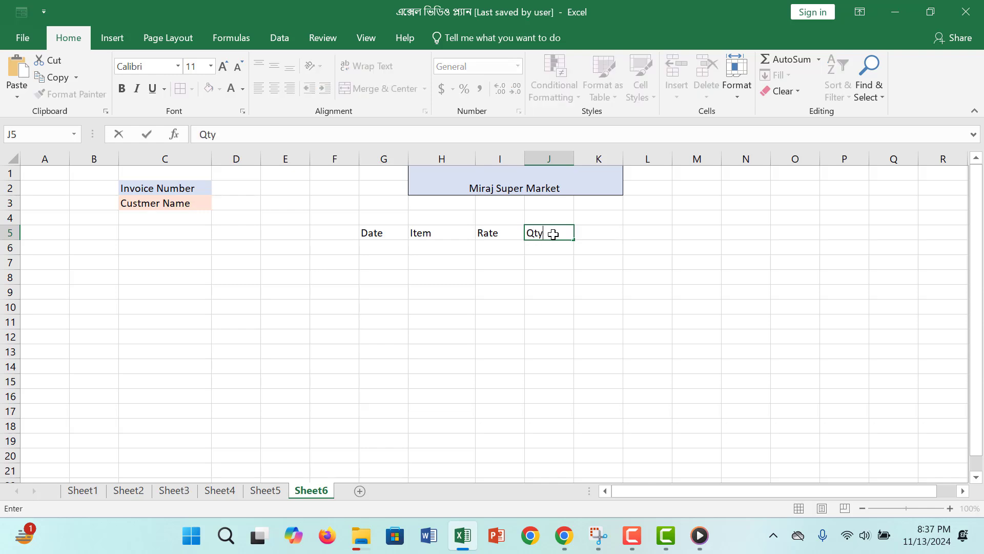
{"action": "type", "text": "ty"}
Enter the header "Total Amount" in cell K5 and widen column K to fit it.
{"action": "left_click", "coordinate": [615, 233]}
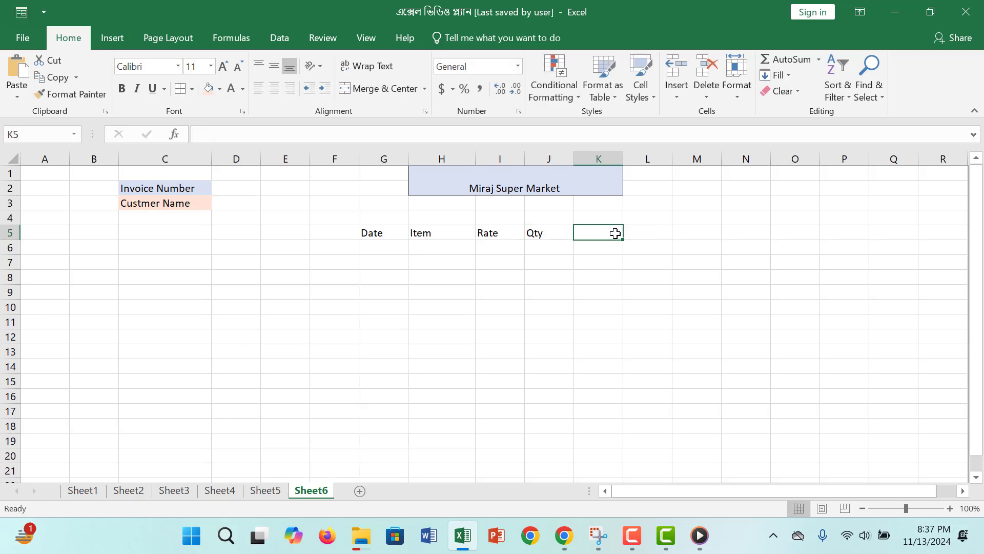
{"action": "type", "text": "Total "}
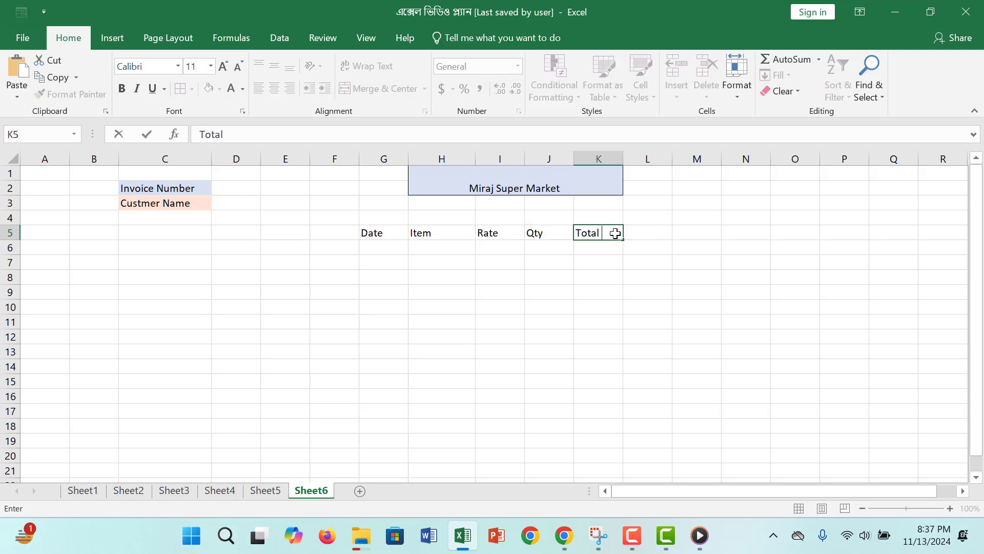
{"action": "type", "text": "Amount"}
{"action": "left_click", "coordinate": [609, 295]}
{"action": "left_click_drag", "start_coordinate": [624, 159], "coordinate": [660, 160]}
Fill the Date header in G5 with light orange and the Item header in H5 with light gray.
{"action": "left_click", "coordinate": [385, 233]}
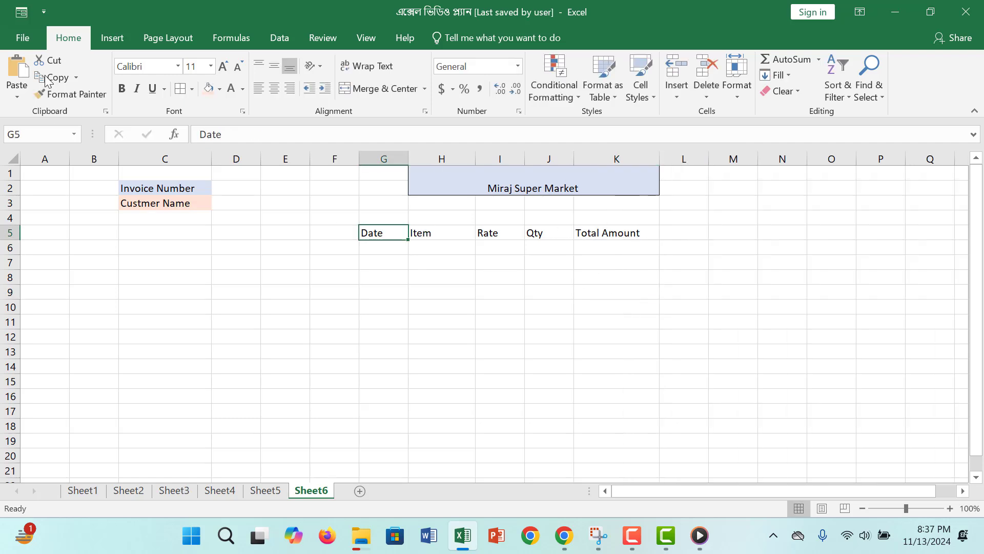
{"action": "left_click", "coordinate": [208, 88]}
{"action": "left_click", "coordinate": [457, 236]}
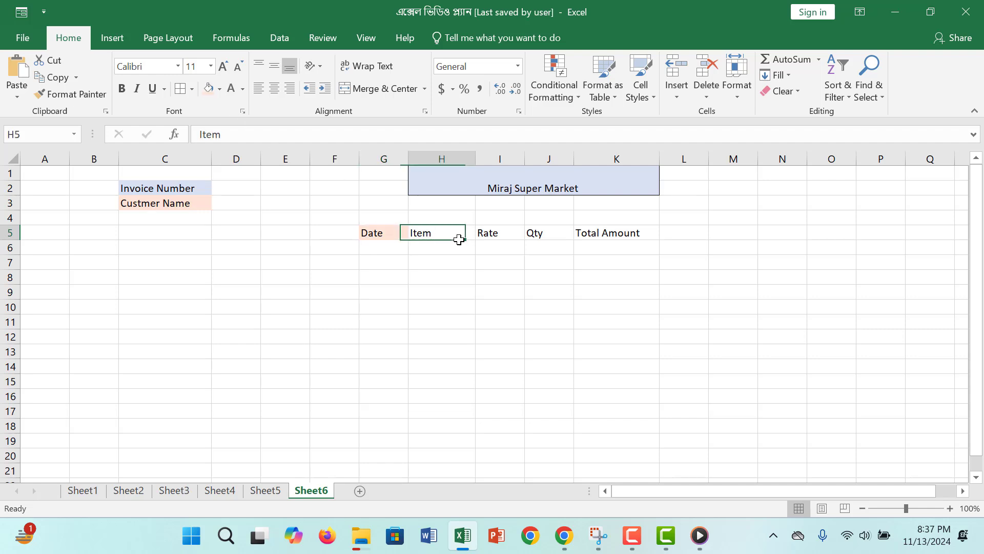
{"action": "left_click", "coordinate": [220, 89]}
{"action": "left_click", "coordinate": [281, 131]}
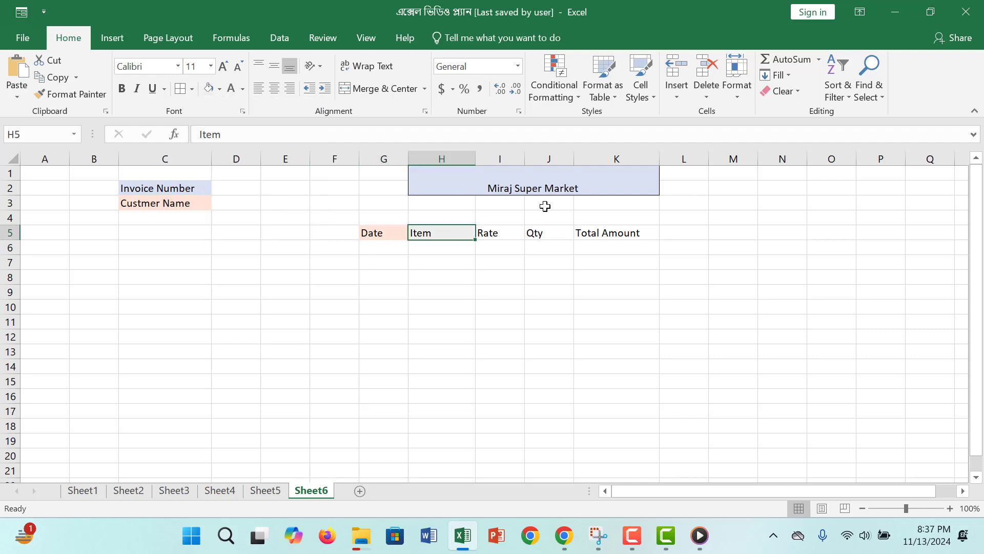
Fill the Rate header in I5 with light gold and the Qty header in J5 with light blue.
{"action": "left_click", "coordinate": [517, 231]}
{"action": "left_click", "coordinate": [219, 88]}
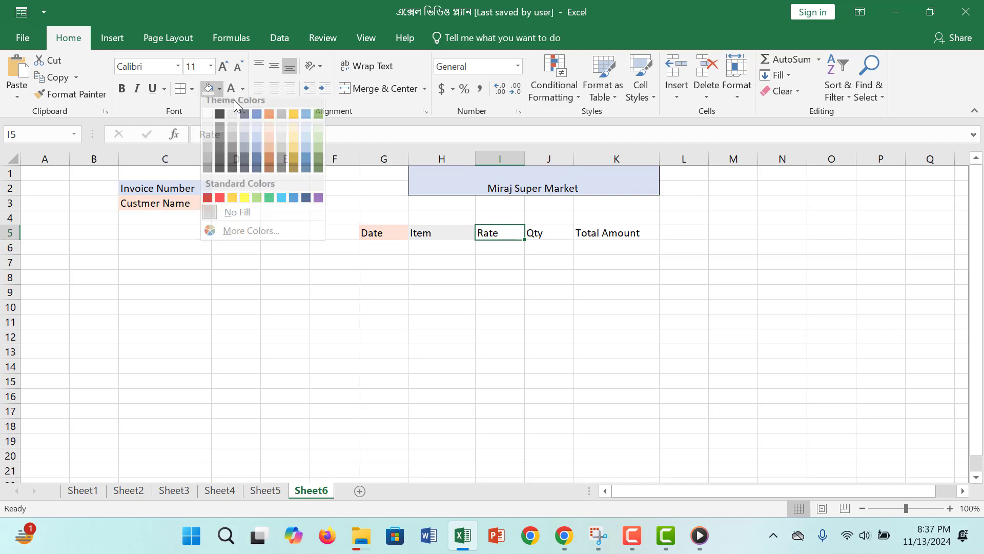
{"action": "left_click", "coordinate": [288, 143]}
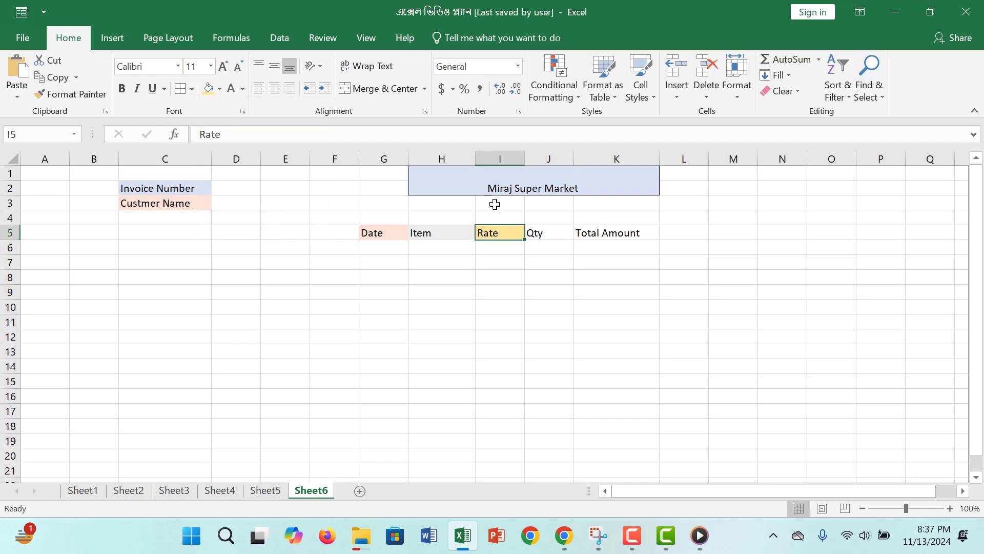
{"action": "left_click", "coordinate": [542, 235]}
{"action": "left_click", "coordinate": [220, 92]}
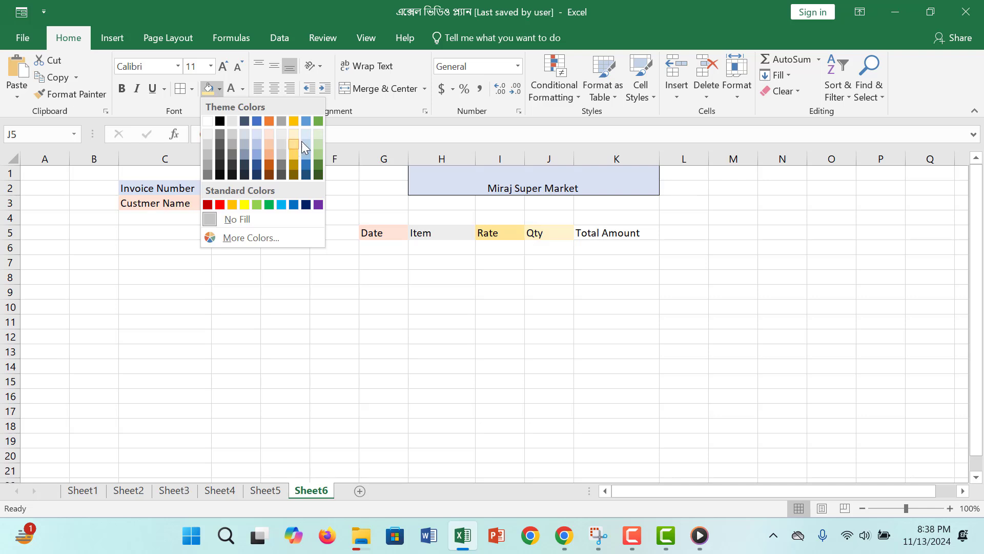
{"action": "left_click", "coordinate": [307, 141]}
Fill the Total Amount header in K5 with light green.
{"action": "left_click", "coordinate": [609, 237]}
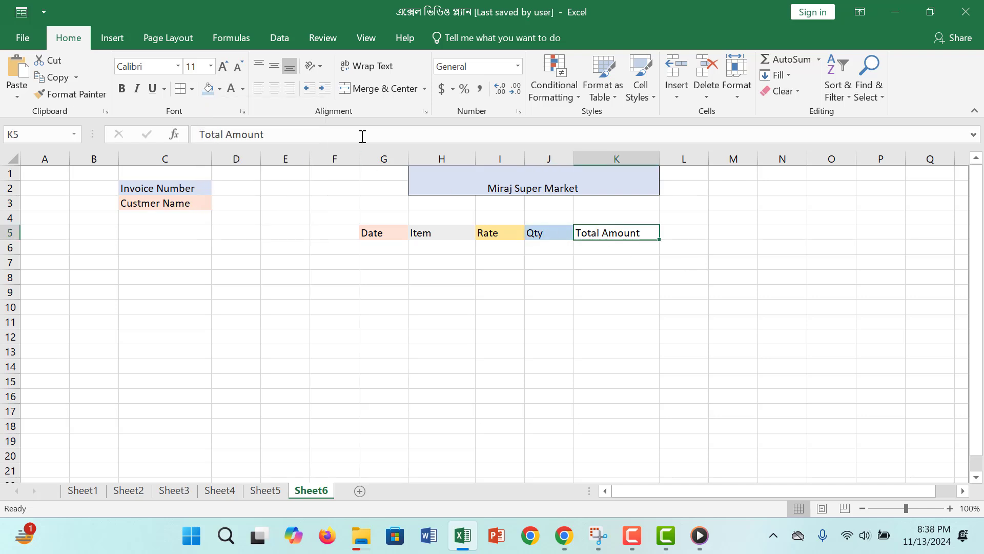
{"action": "left_click", "coordinate": [220, 89]}
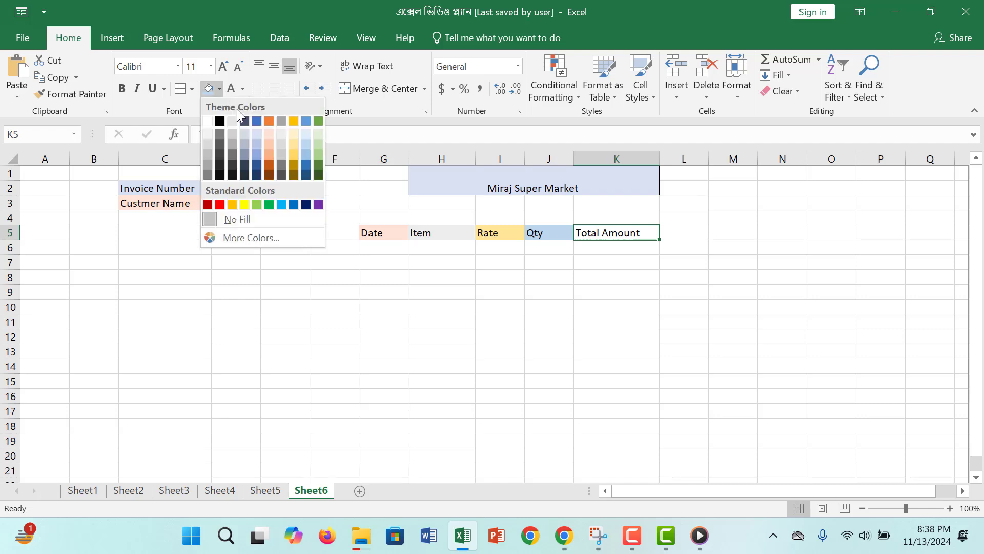
{"action": "left_click", "coordinate": [320, 151]}
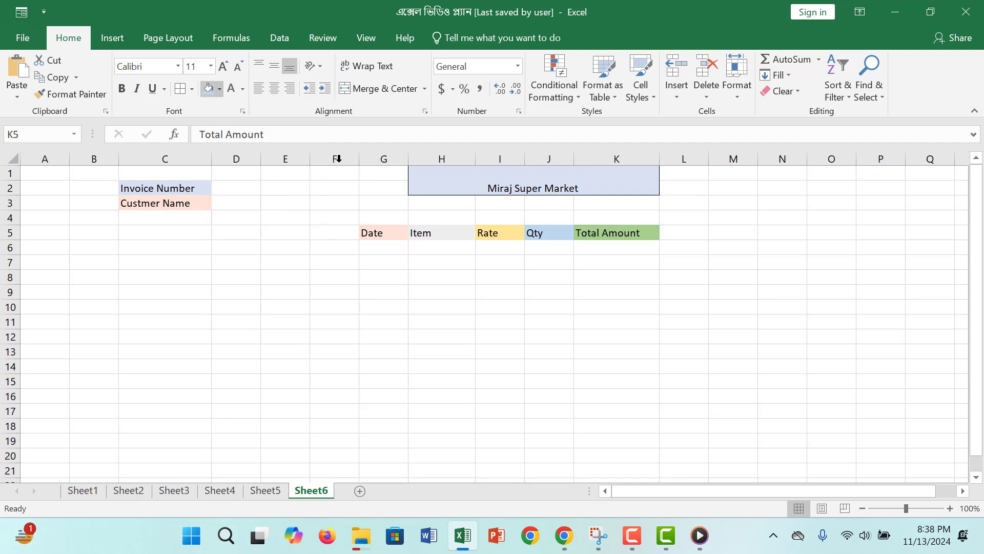
Enter the date 1/2/2024 in cell G6 under the Date header.
{"action": "left_click", "coordinate": [378, 245]}
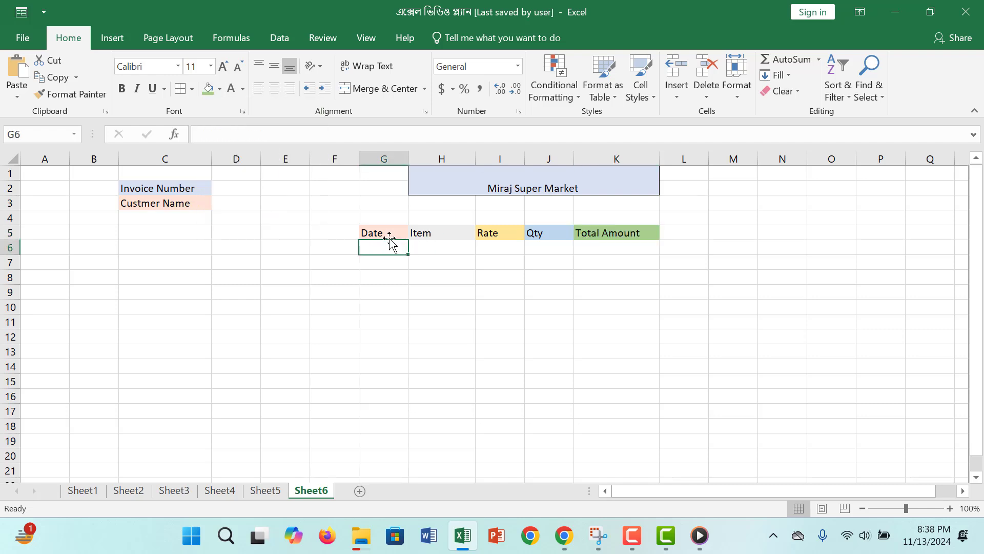
{"action": "type", "text": "1/2"}
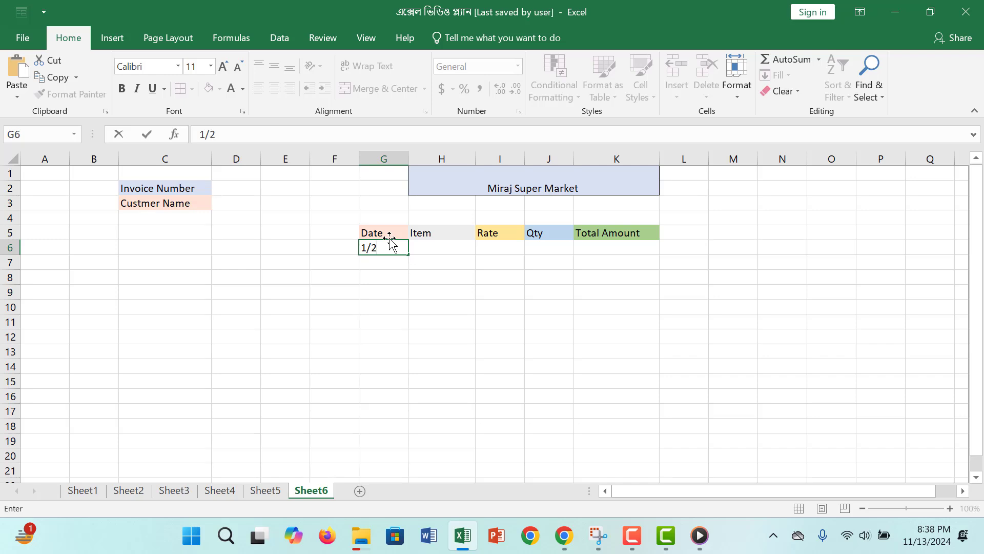
{"action": "type", "text": "/2024"}
{"action": "left_click", "coordinate": [526, 323]}
Copy the date from G6 into cells G7 to G10.
{"action": "left_click", "coordinate": [400, 251]}
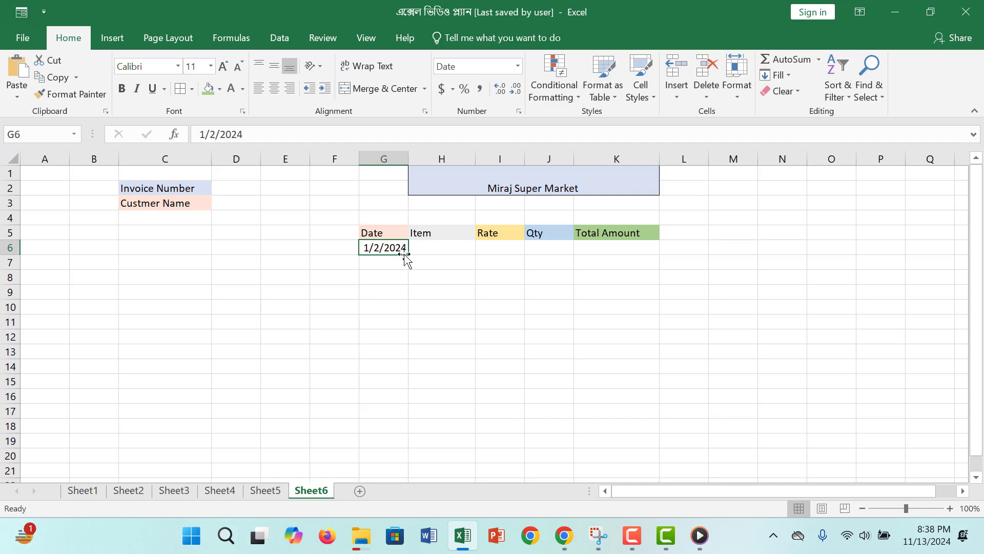
{"action": "left_click_drag", "start_coordinate": [409, 253], "coordinate": [389, 301]}
{"action": "key", "text": "ctrl+c"}
{"action": "key", "text": "ctrl+v"}
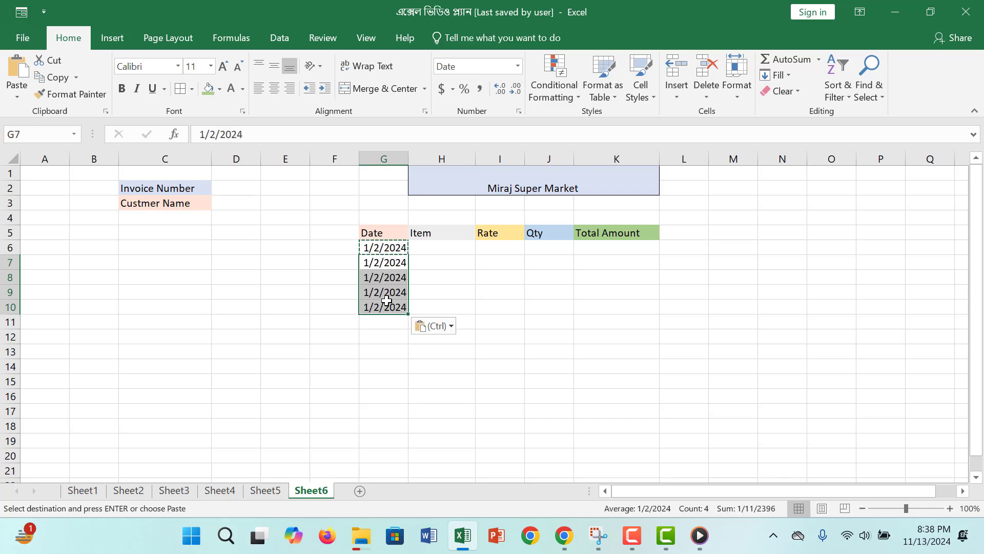
List the items Rice, Dal, Meat, Fish and Onion in cells H6 to H10.
{"action": "left_click", "coordinate": [451, 248]}
{"action": "type", "text": "Rice"}
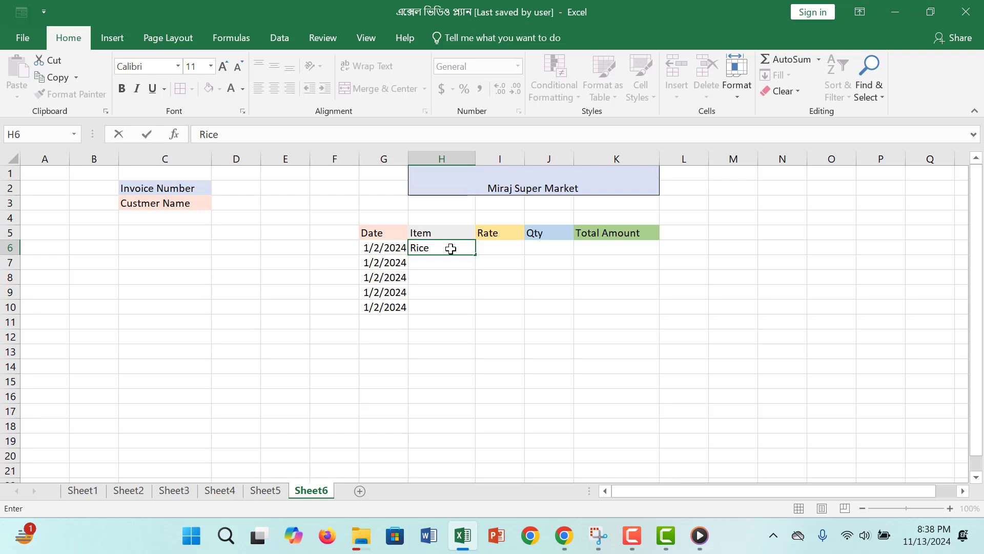
{"action": "key", "text": "Return"}
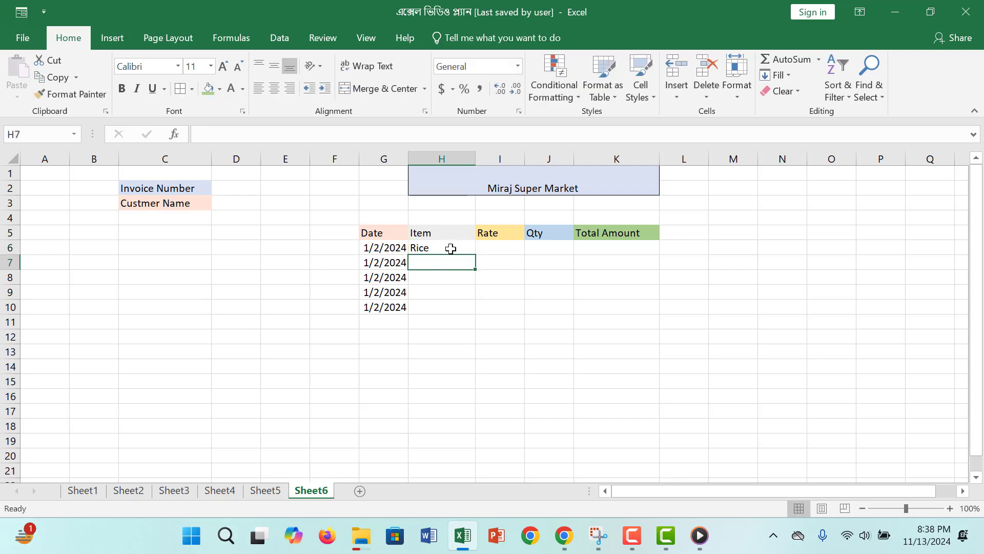
{"action": "type", "text": "Dal"}
{"action": "key", "text": "Return"}
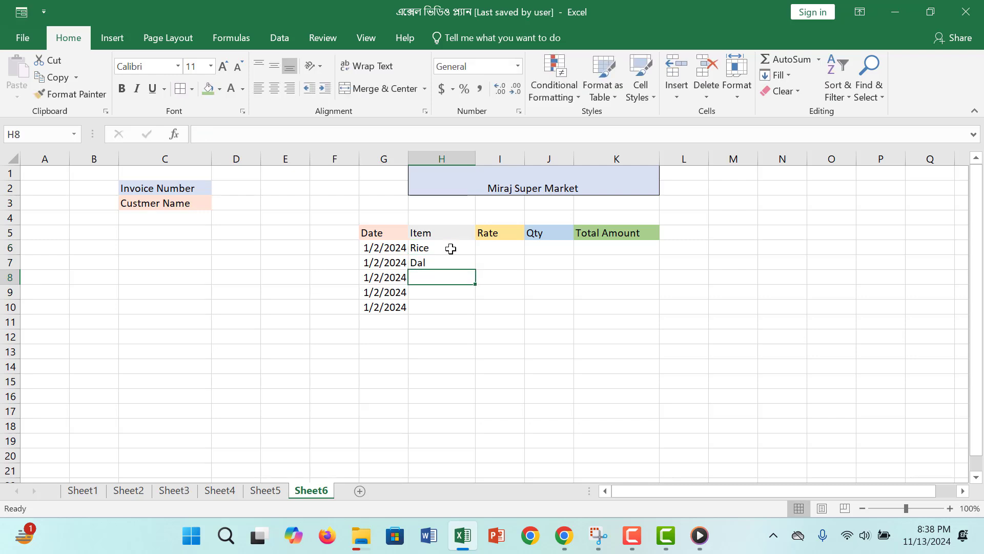
{"action": "type", "text": "Meat"}
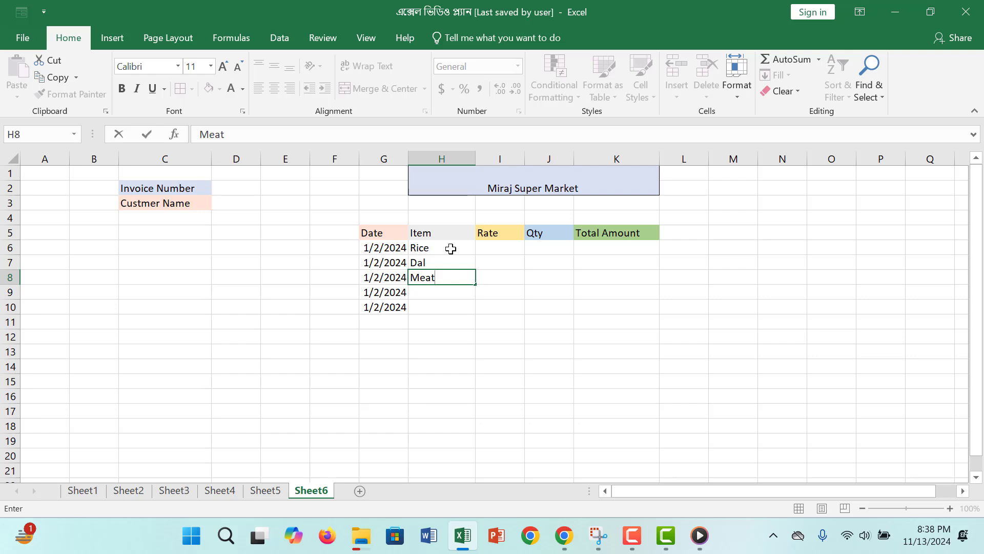
{"action": "key", "text": "Return"}
{"action": "type", "text": "Fish"}
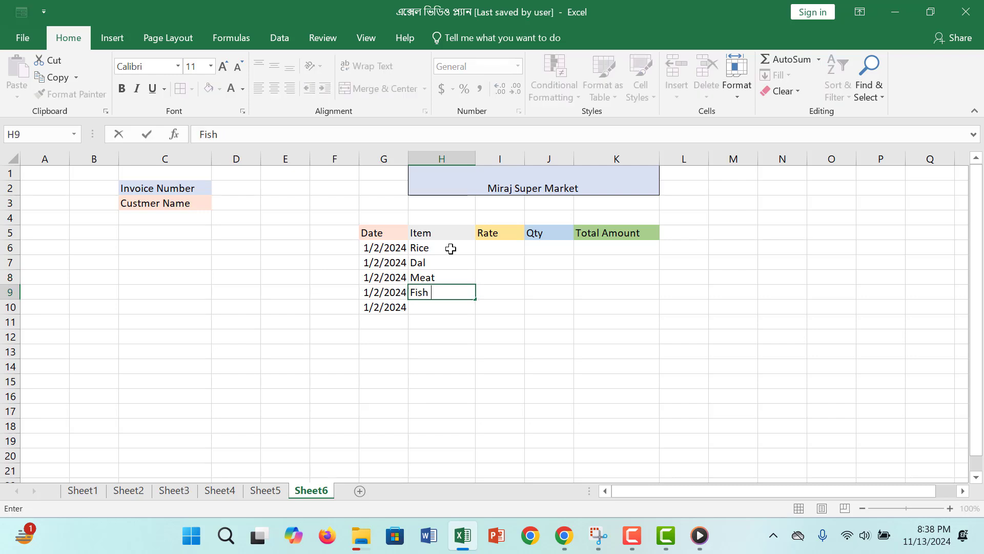
{"action": "key", "text": "Return"}
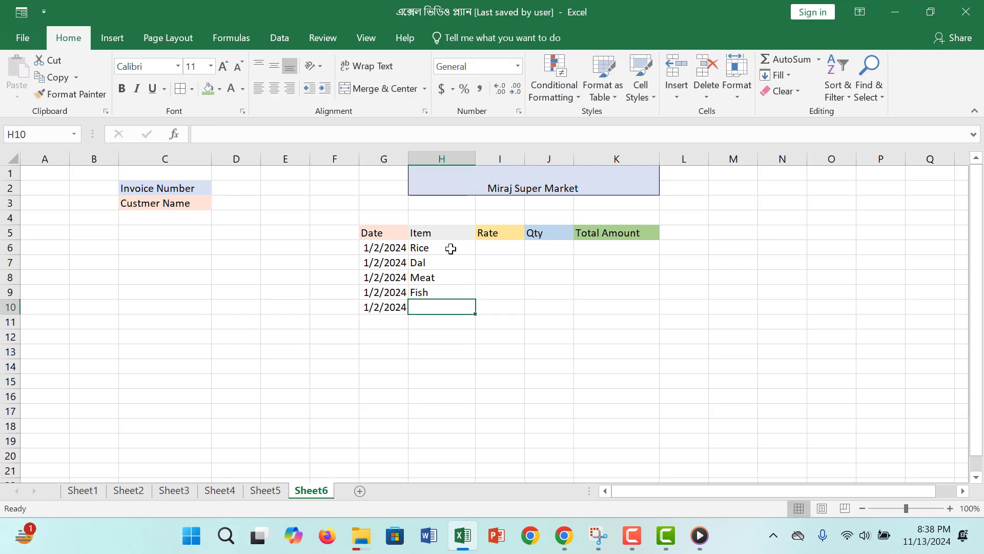
{"action": "type", "text": "pm"}
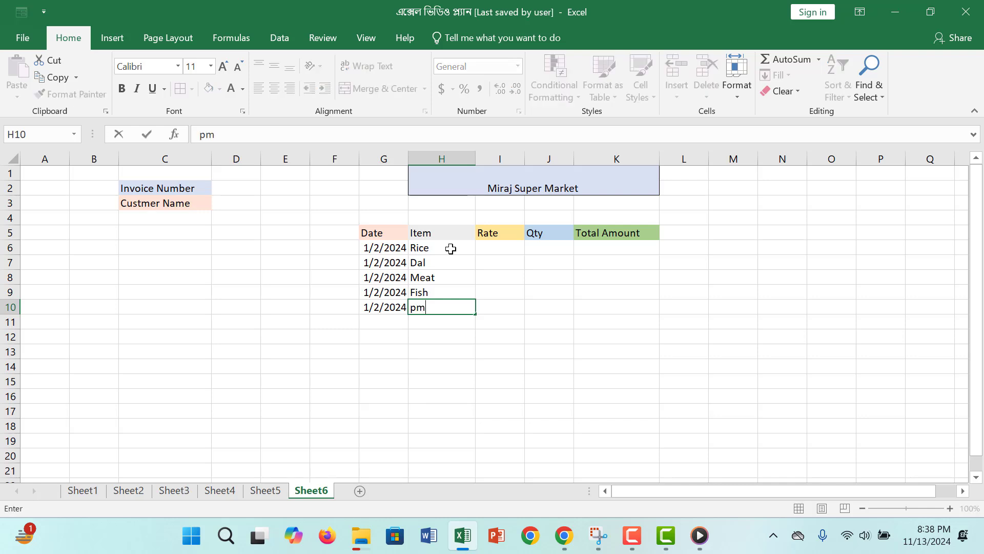
{"action": "key", "text": "BackSpace"}
{"action": "key", "text": "BackSpace"}
{"action": "type", "text": "Onion"}
Enter rate 45 and quantity 5 for Rice, and rate 110 and quantity 2 for Dal.
{"action": "left_click", "coordinate": [488, 248]}
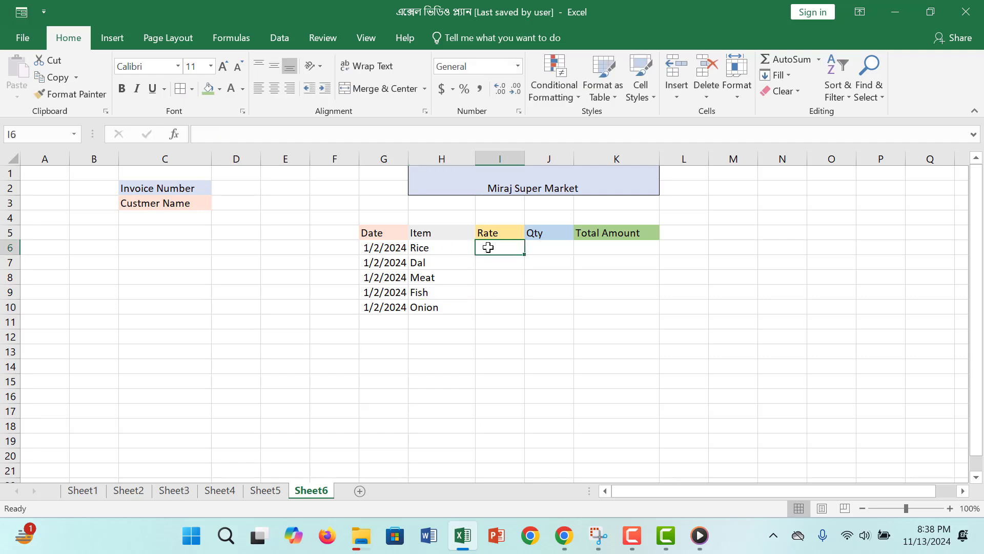
{"action": "type", "text": "45"}
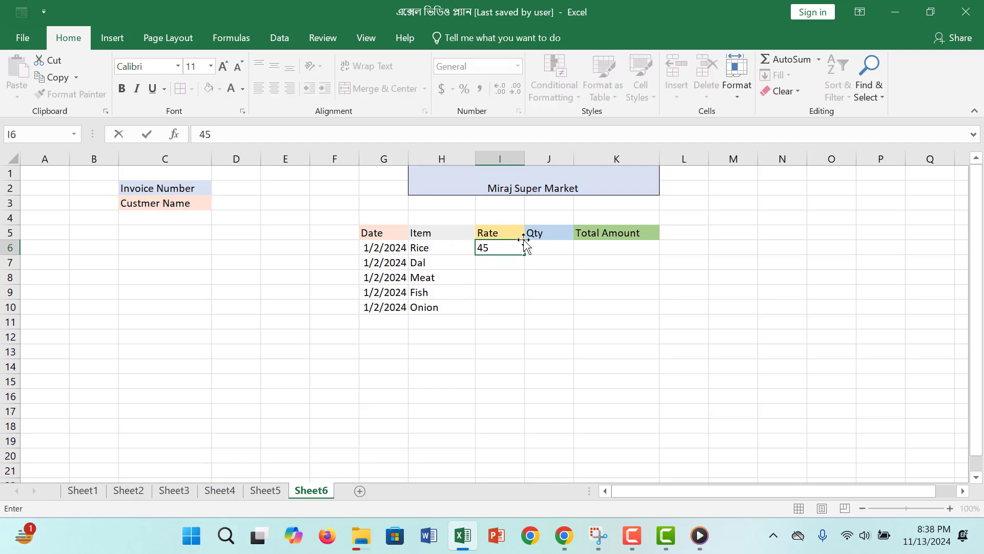
{"action": "left_click", "coordinate": [555, 250]}
{"action": "type", "text": "5"}
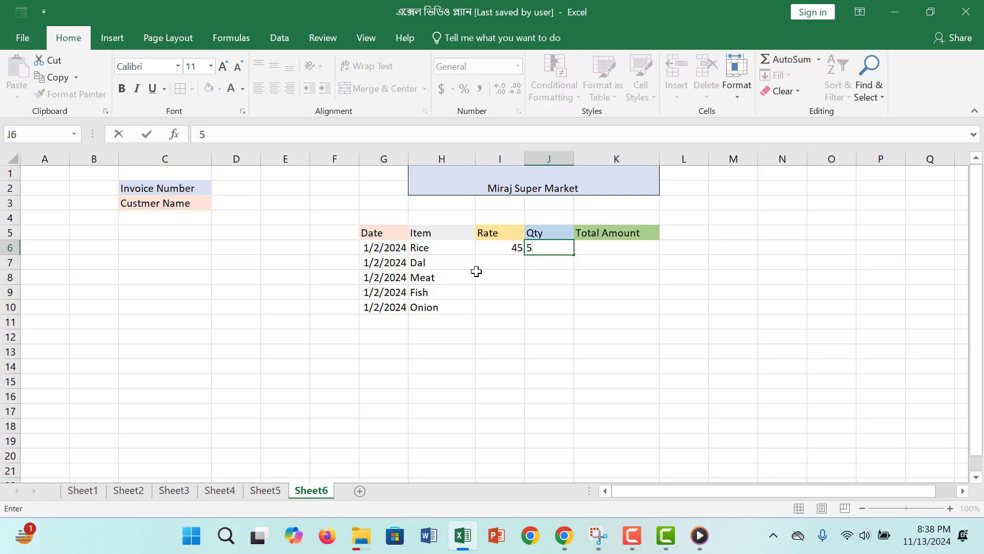
{"action": "left_click", "coordinate": [491, 262]}
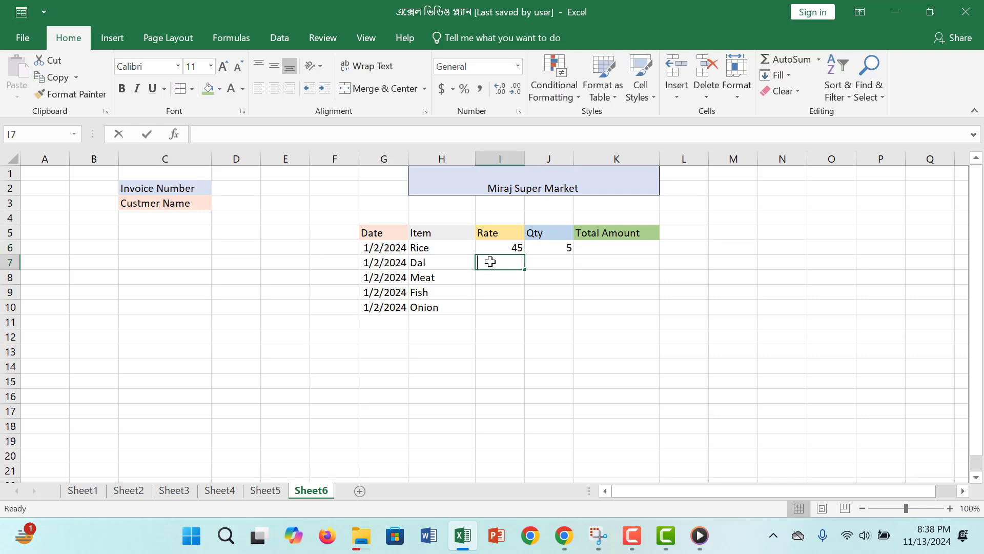
{"action": "type", "text": "110"}
{"action": "left_click", "coordinate": [547, 267]}
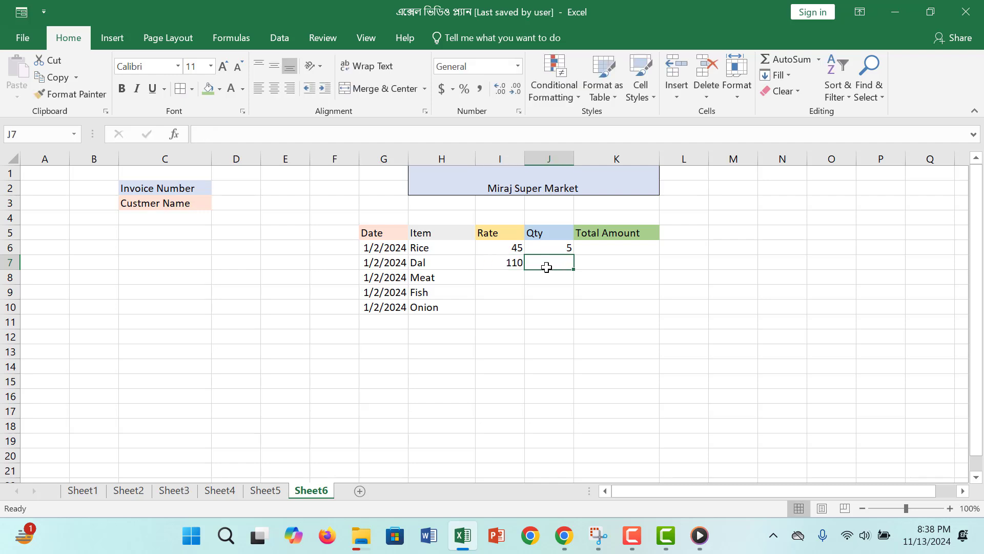
{"action": "type", "text": "2"}
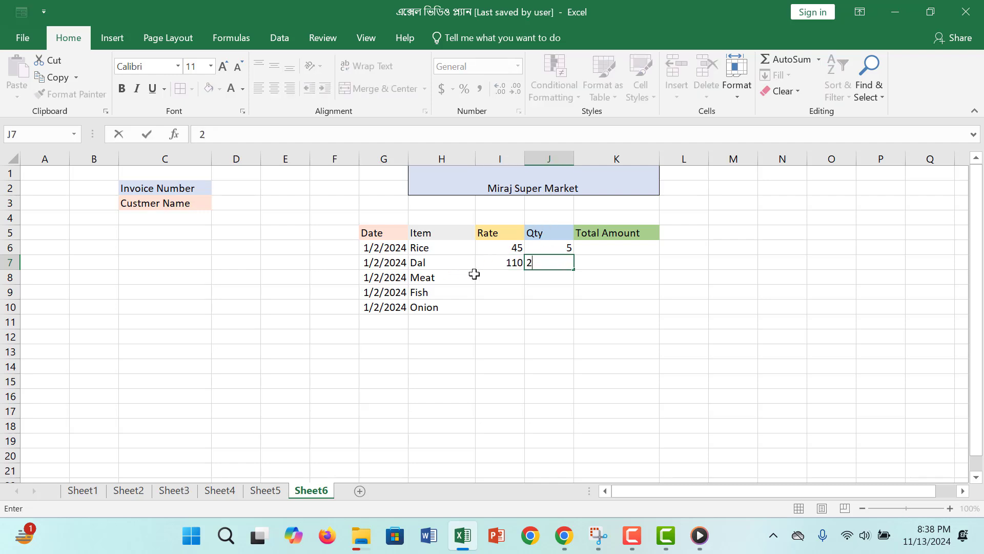
Enter rate 750 in I8 and quantity 3 in J8 for Meat.
{"action": "left_click", "coordinate": [508, 273]}
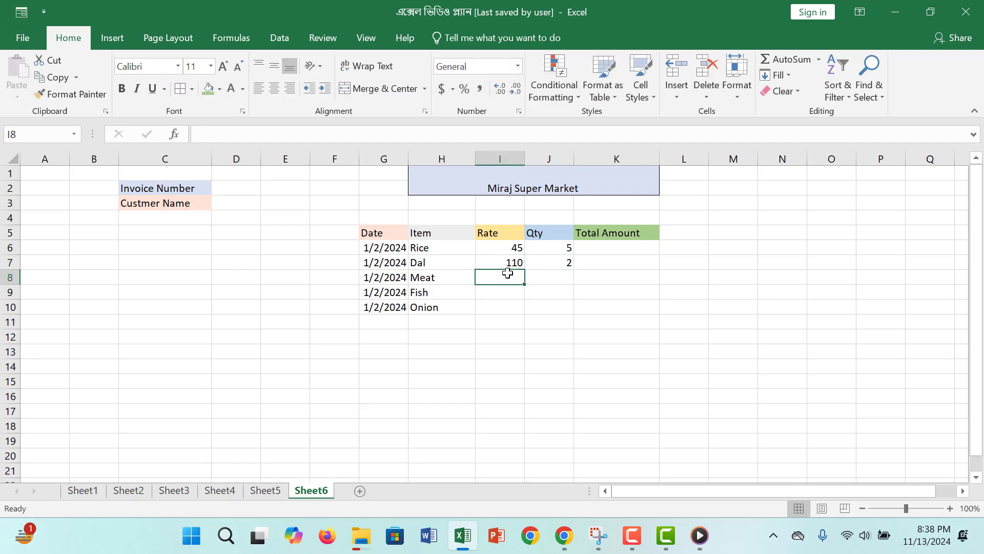
{"action": "type", "text": "76"}
{"action": "key", "text": "BackSpace"}
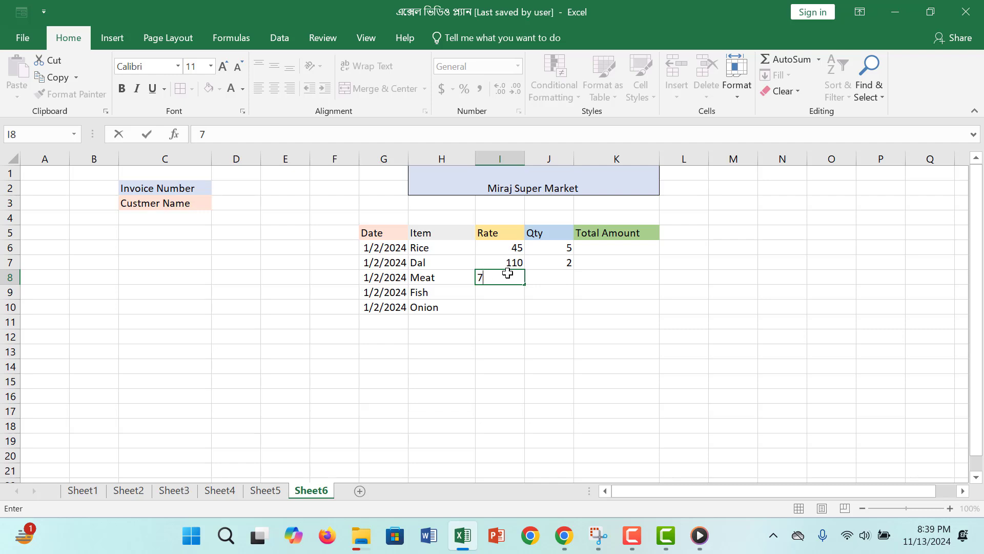
{"action": "type", "text": "50"}
{"action": "left_click", "coordinate": [561, 282]}
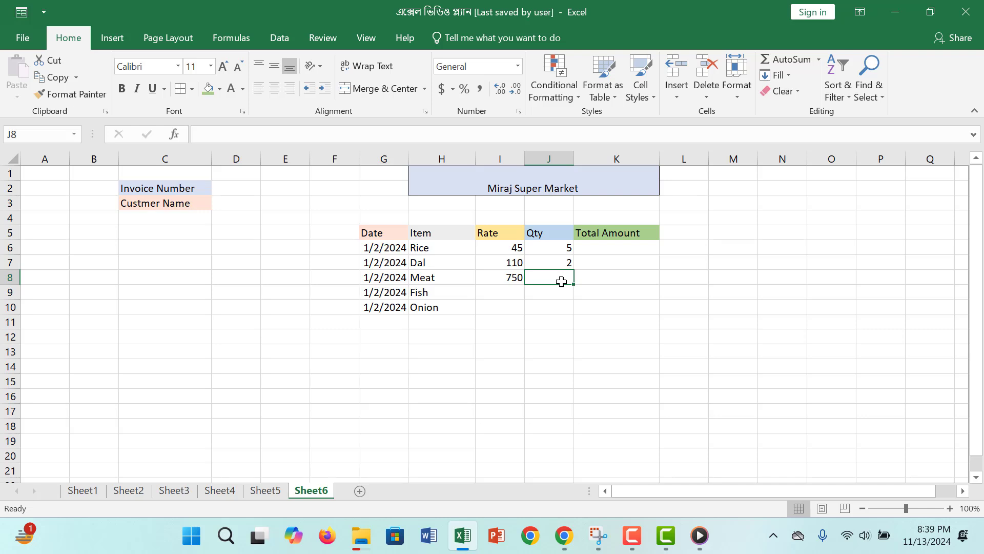
{"action": "type", "text": "3"}
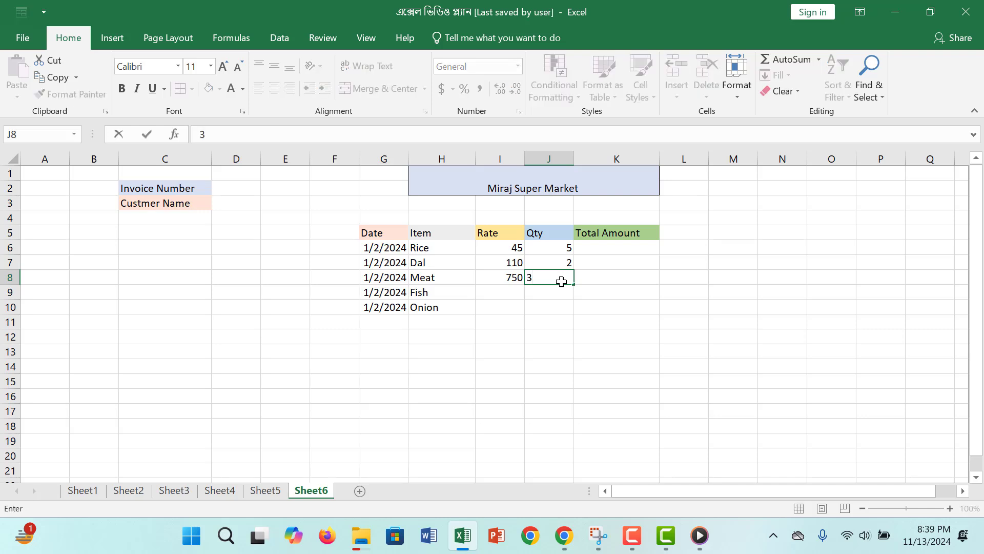
Enter rate 120 and quantity 3 for Fish, and rate 110 and quantity 2 for Onion.
{"action": "left_click", "coordinate": [493, 290]}
{"action": "type", "text": "12"}
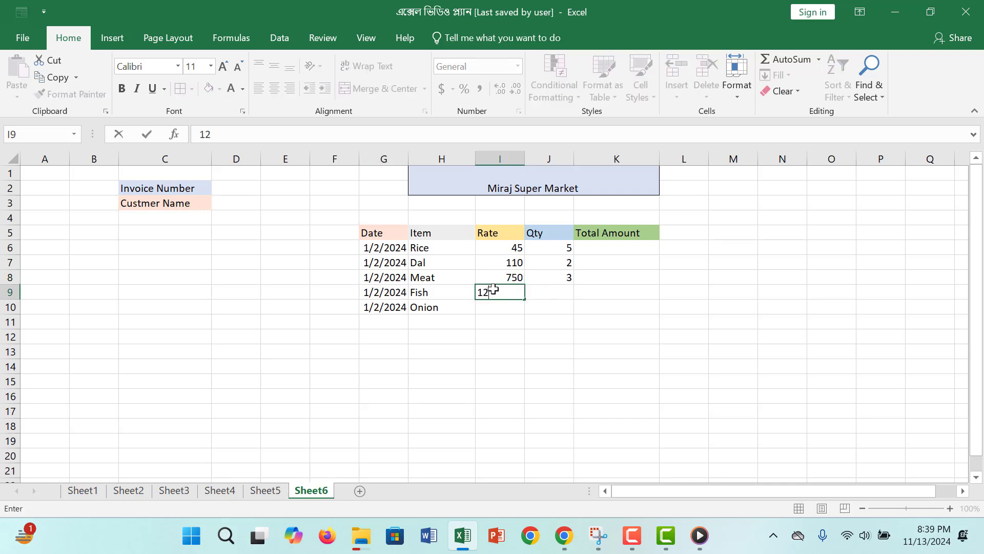
{"action": "type", "text": "0"}
{"action": "left_click", "coordinate": [573, 293]}
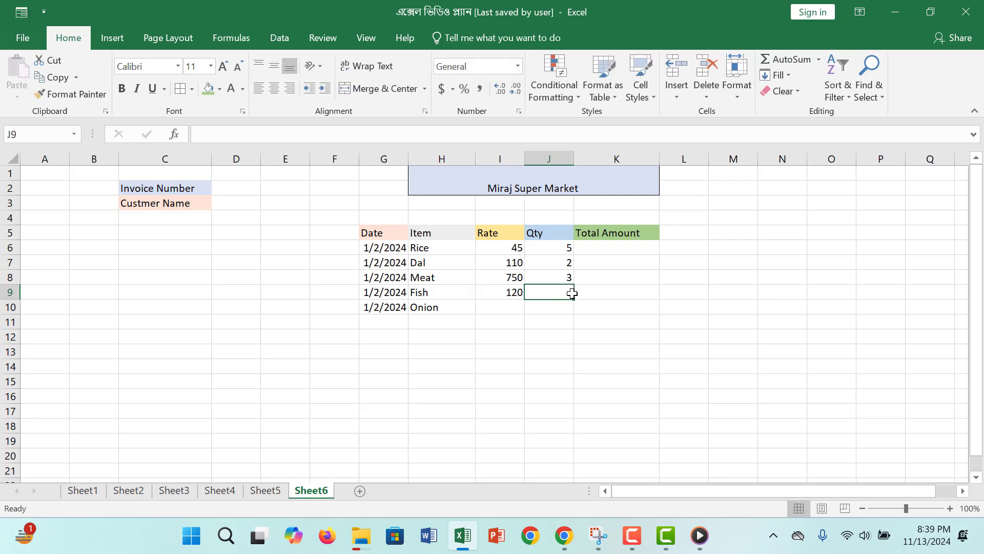
{"action": "type", "text": "3"}
{"action": "left_click", "coordinate": [500, 306]}
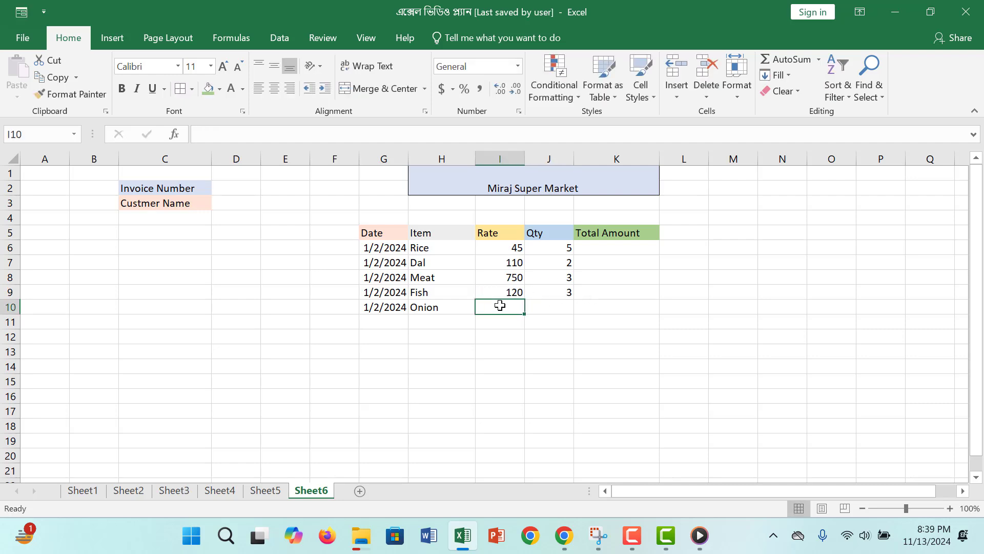
{"action": "type", "text": "110"}
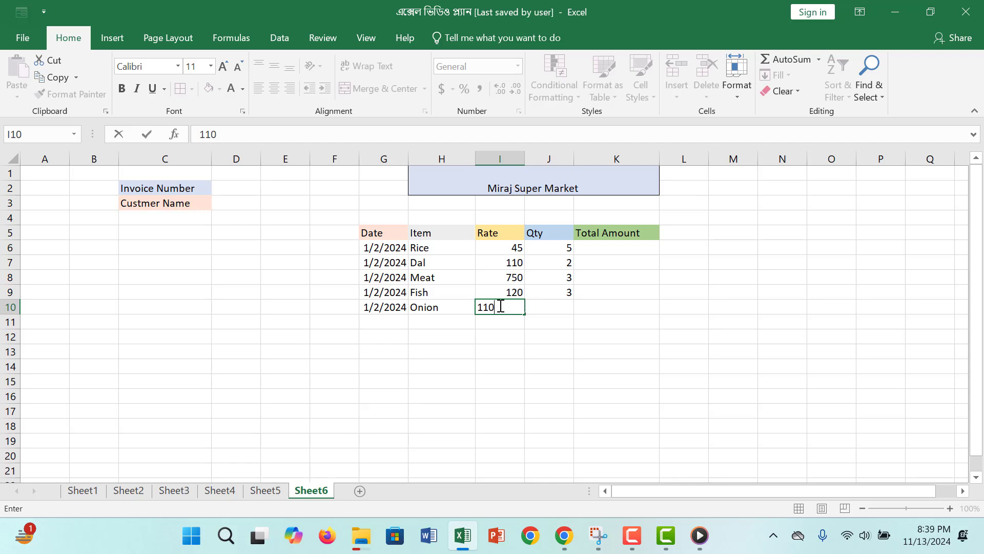
{"action": "left_click", "coordinate": [535, 304]}
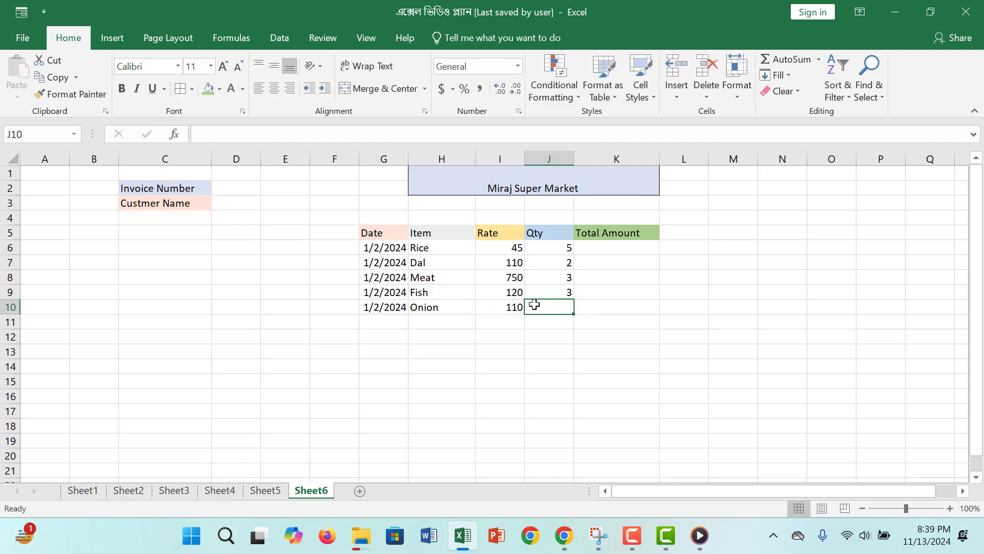
{"action": "type", "text": "2"}
Calculate Rice's total amount in K6 with =I6*J6 and fill the formula down to K10.
{"action": "left_click", "coordinate": [627, 249]}
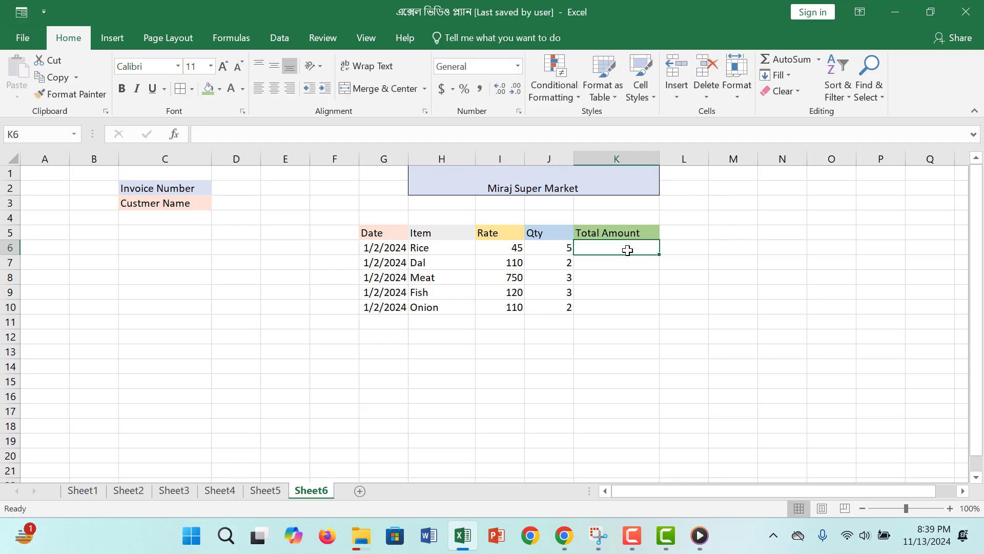
{"action": "type", "text": "="}
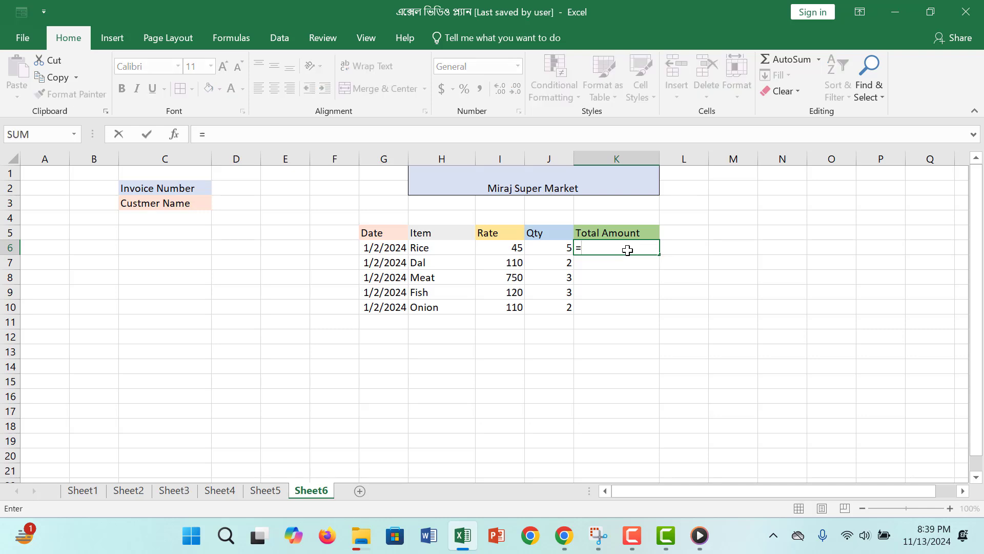
{"action": "left_click", "coordinate": [510, 248]}
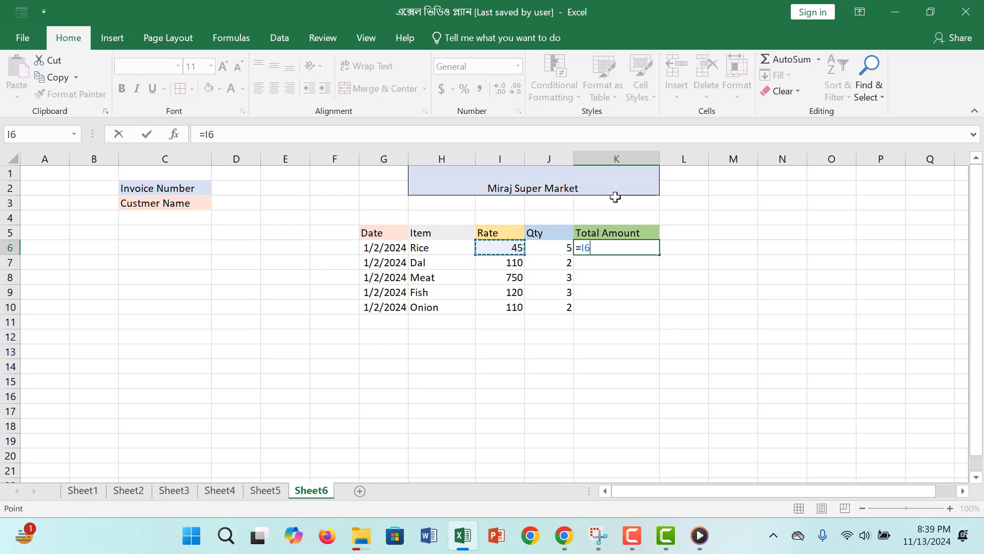
{"action": "type", "text": "*"}
{"action": "left_click", "coordinate": [559, 250]}
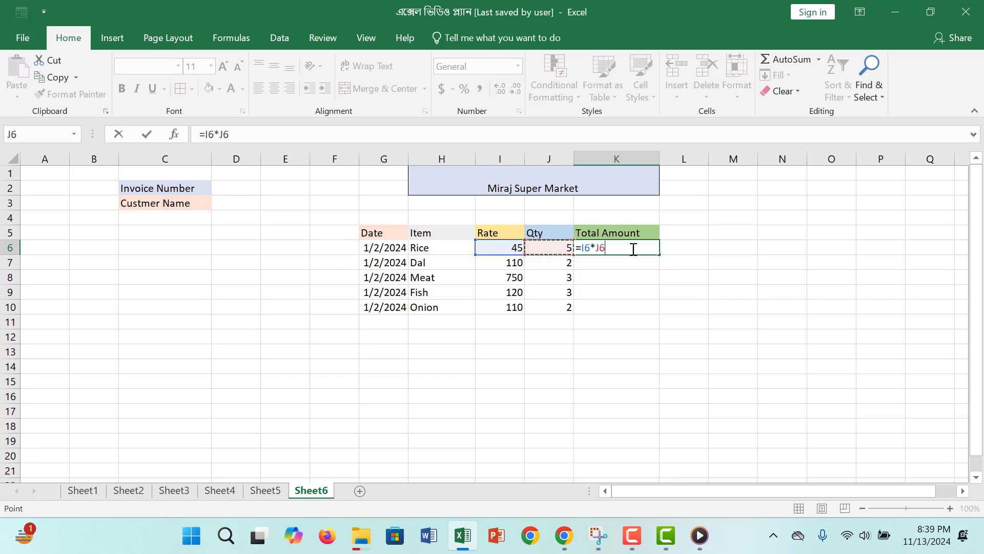
{"action": "key", "text": "Return"}
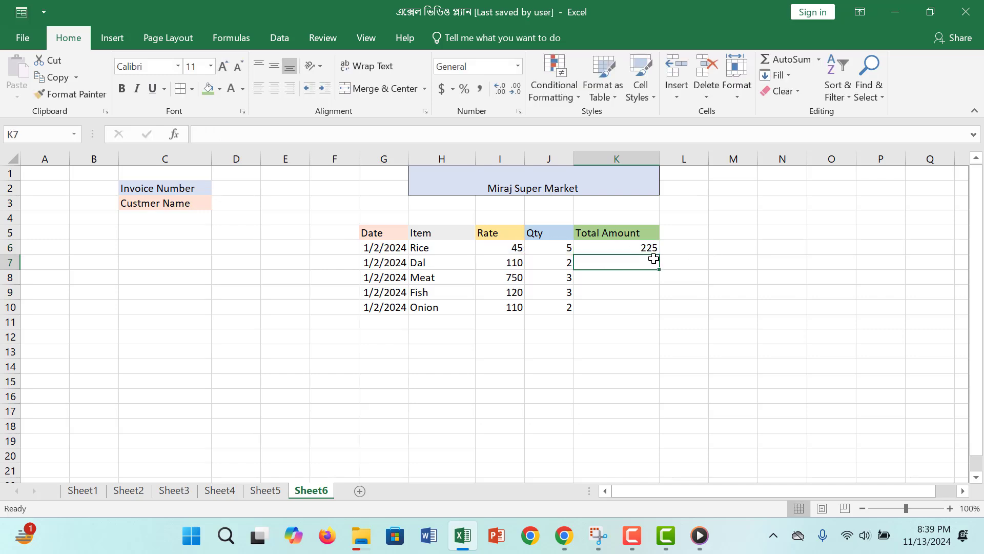
{"action": "left_click", "coordinate": [641, 246]}
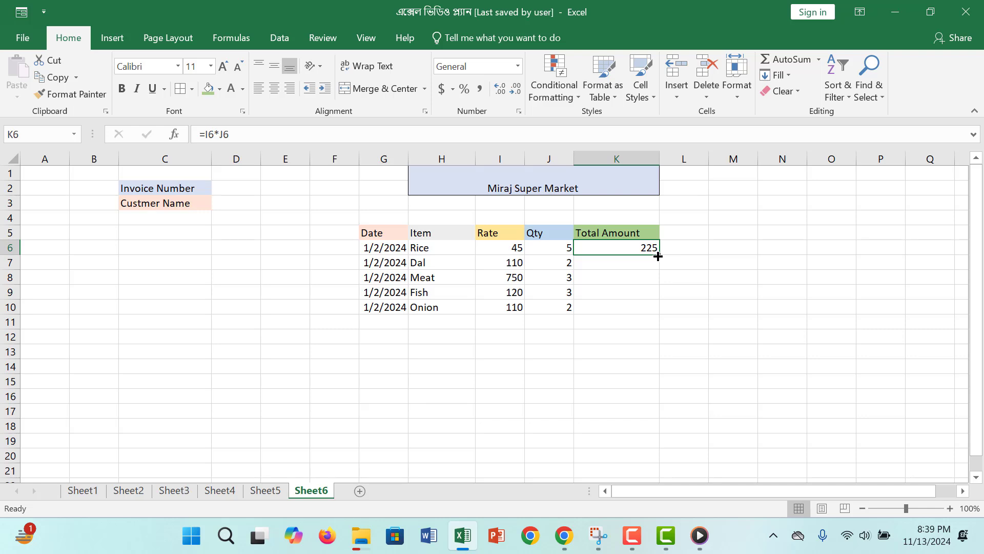
{"action": "left_click_drag", "start_coordinate": [659, 257], "coordinate": [657, 314]}
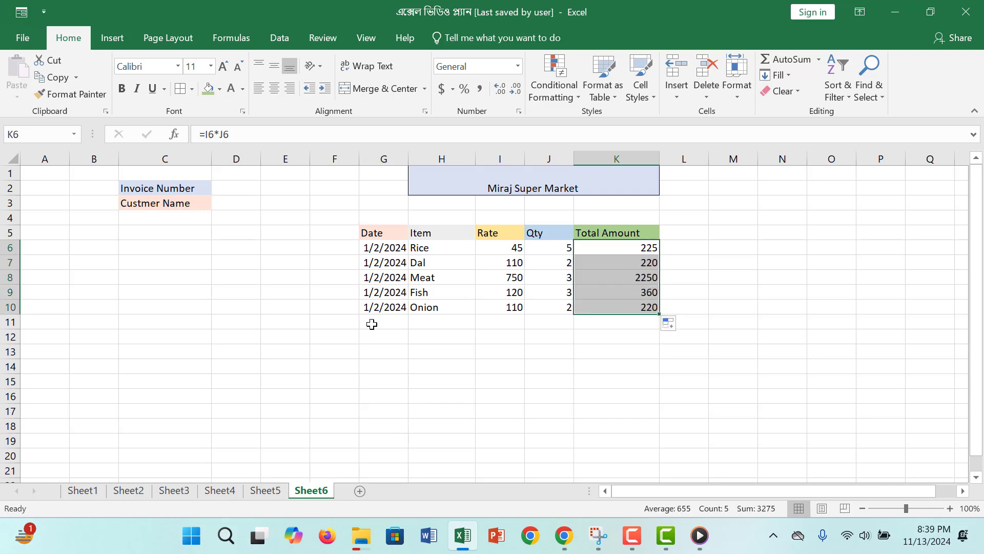
Apply borders to every cell of the item table G5:K10.
{"action": "left_click_drag", "start_coordinate": [385, 231], "coordinate": [589, 314]}
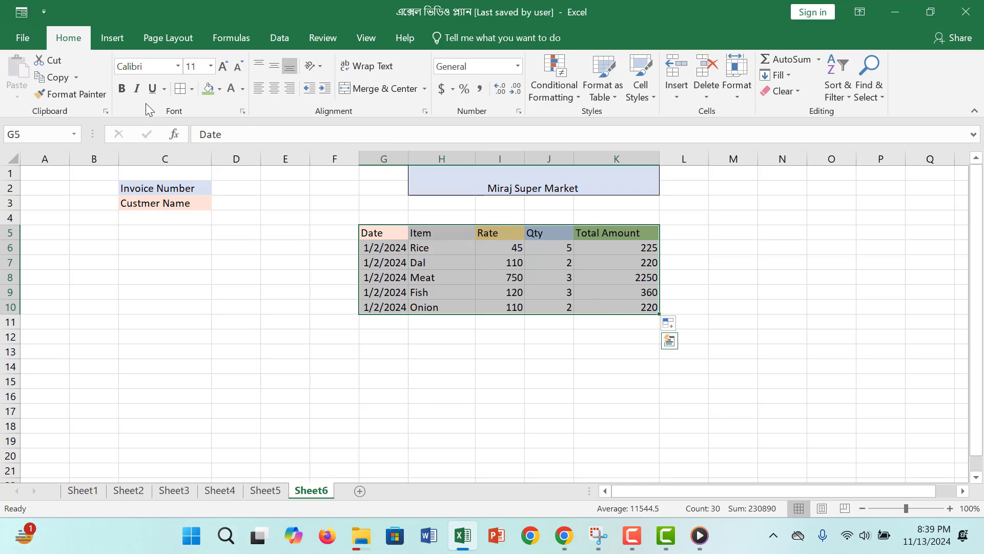
{"action": "left_click", "coordinate": [180, 88]}
{"action": "left_click", "coordinate": [534, 319]}
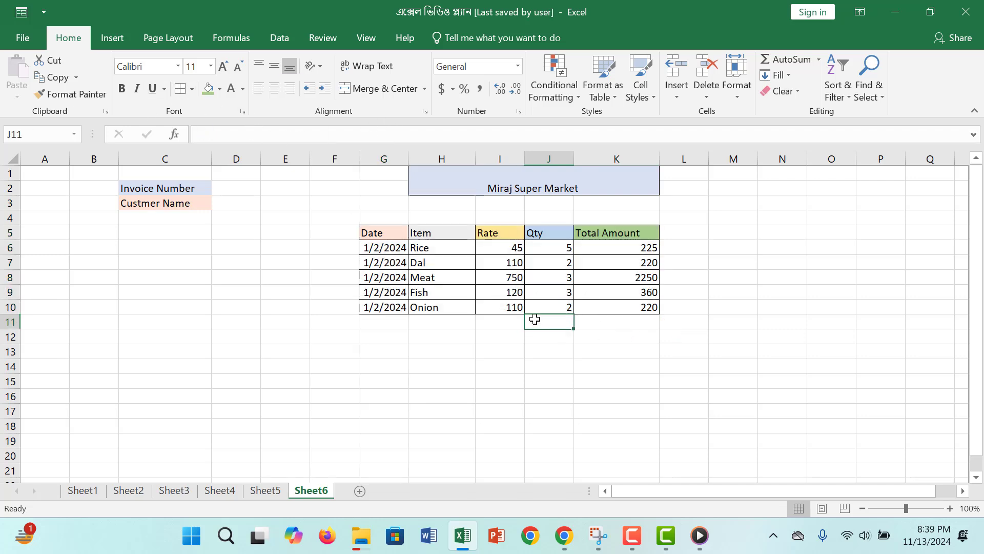
{"action": "left_click_drag", "start_coordinate": [501, 323], "coordinate": [560, 326]}
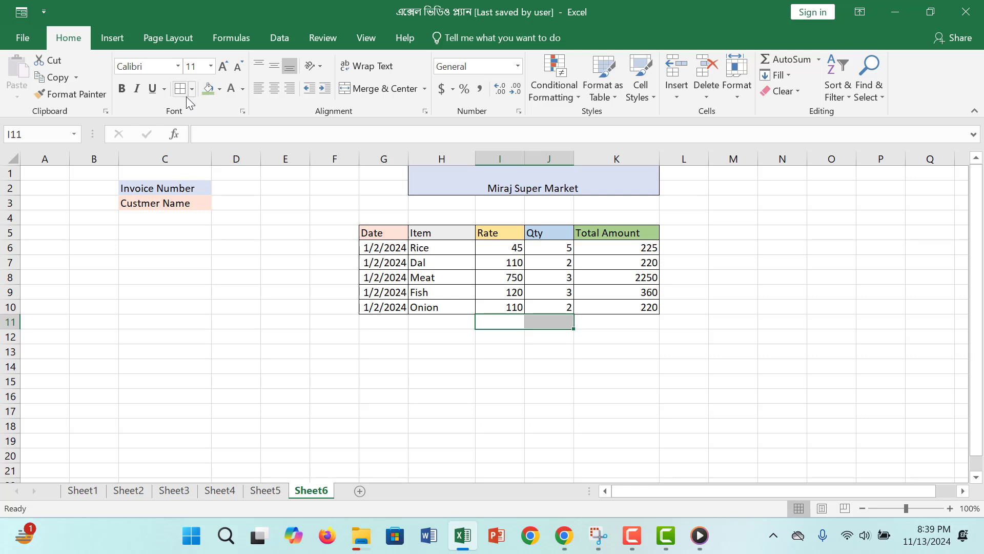
{"action": "left_click", "coordinate": [598, 391]}
{"action": "left_click", "coordinate": [602, 323]}
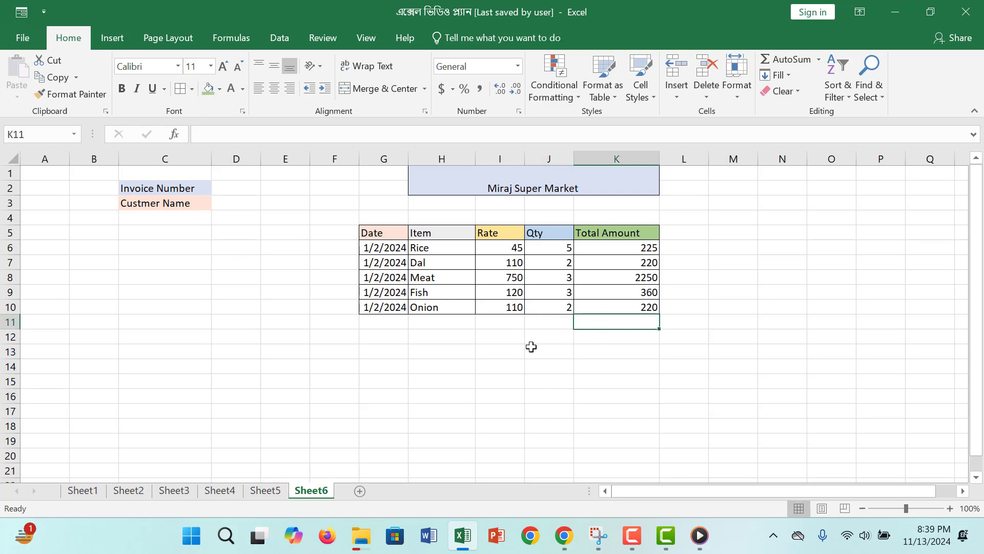
Add the column heading Vat 2% in cell L5.
{"action": "left_click", "coordinate": [689, 234]}
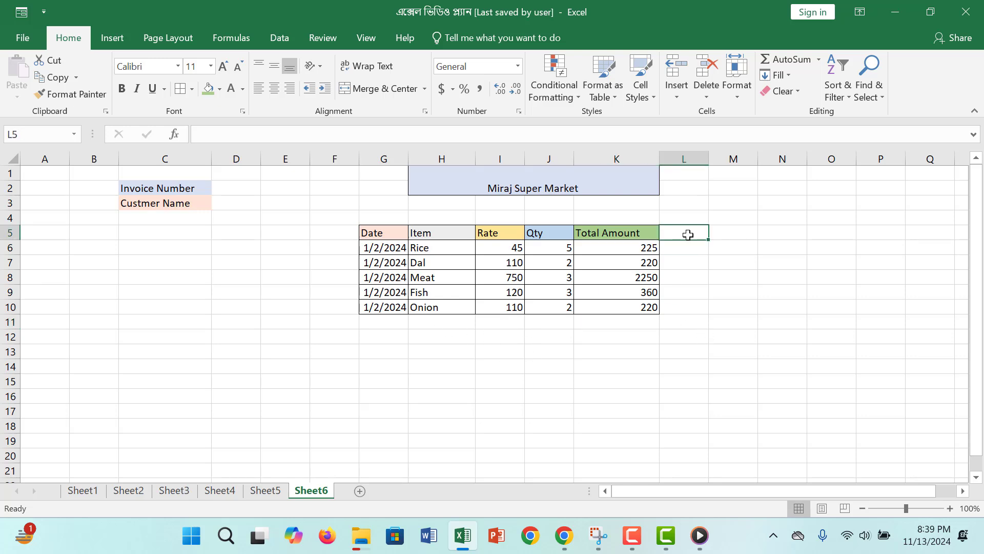
{"action": "type", "text": "Vat"}
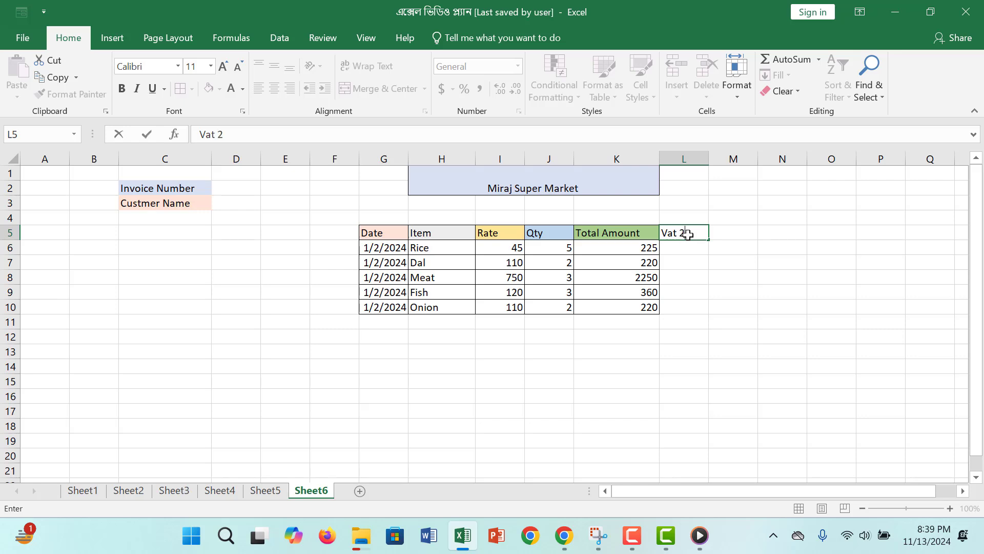
{"action": "type", "text": " 2%"}
{"action": "key", "text": "ctrl+Return"}
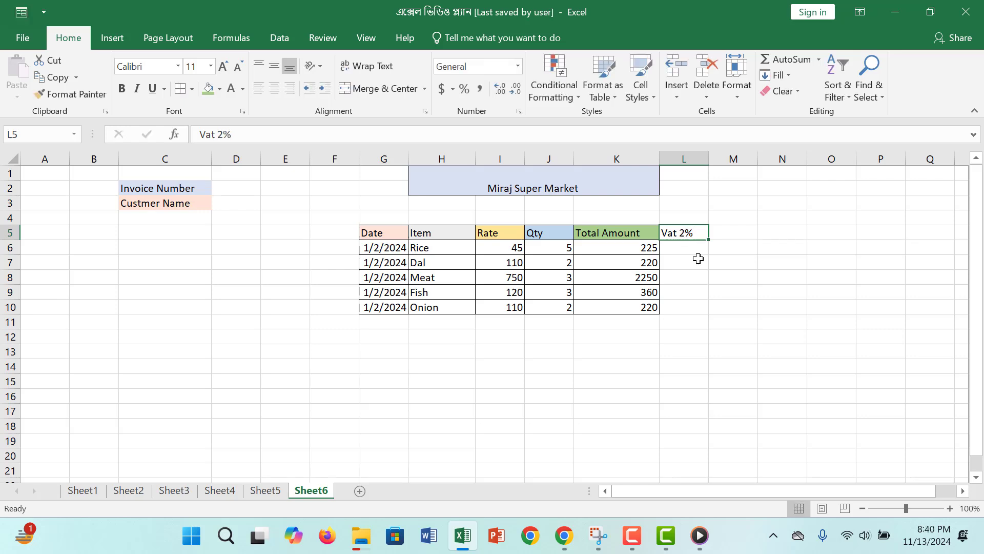
Fill the Vat 2% heading with light gray and add borders to L5:L10.
{"action": "left_click", "coordinate": [220, 89]}
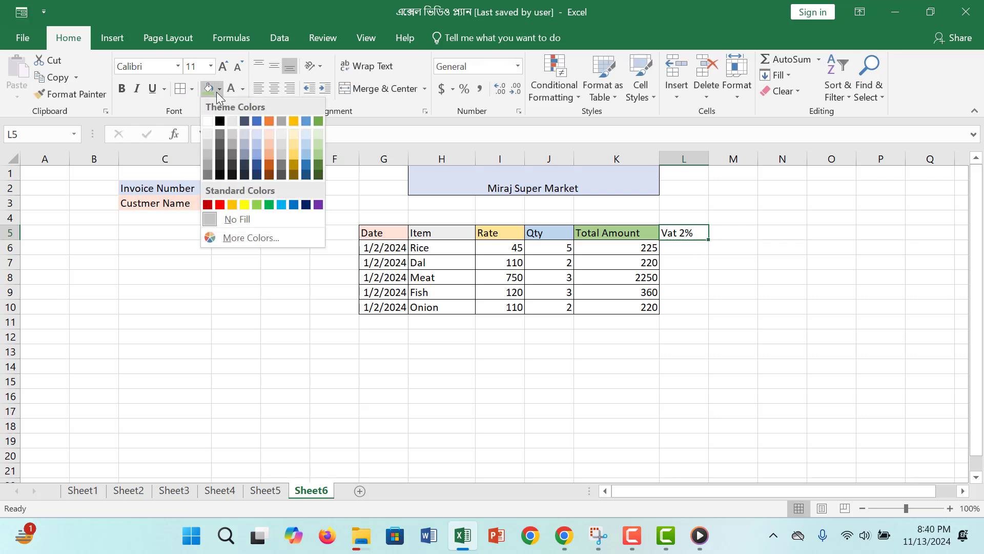
{"action": "left_click", "coordinate": [233, 121]}
{"action": "left_click_drag", "start_coordinate": [676, 234], "coordinate": [681, 301]}
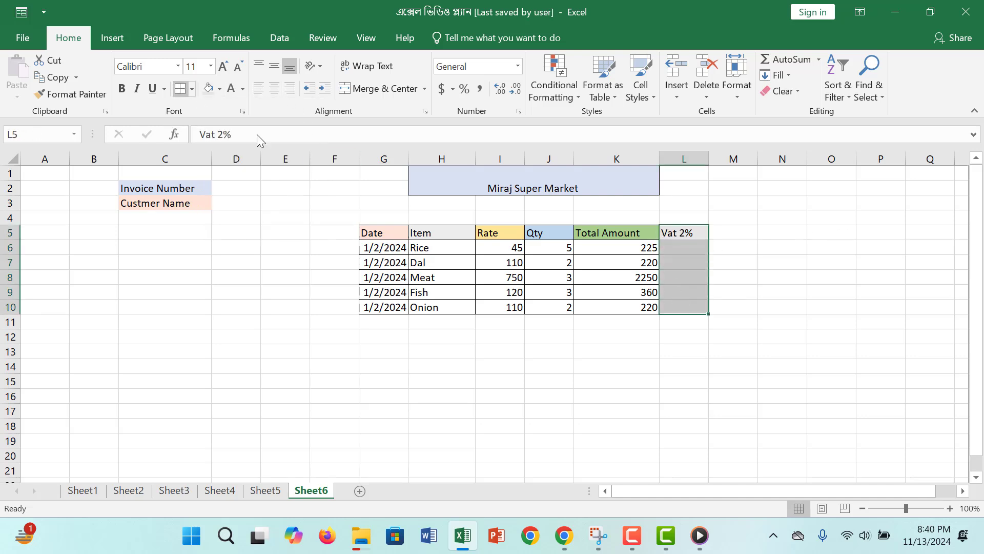
Calculate Rice's VAT in L6 with =K6*2% and fill the formula down to L10.
{"action": "left_click", "coordinate": [688, 245]}
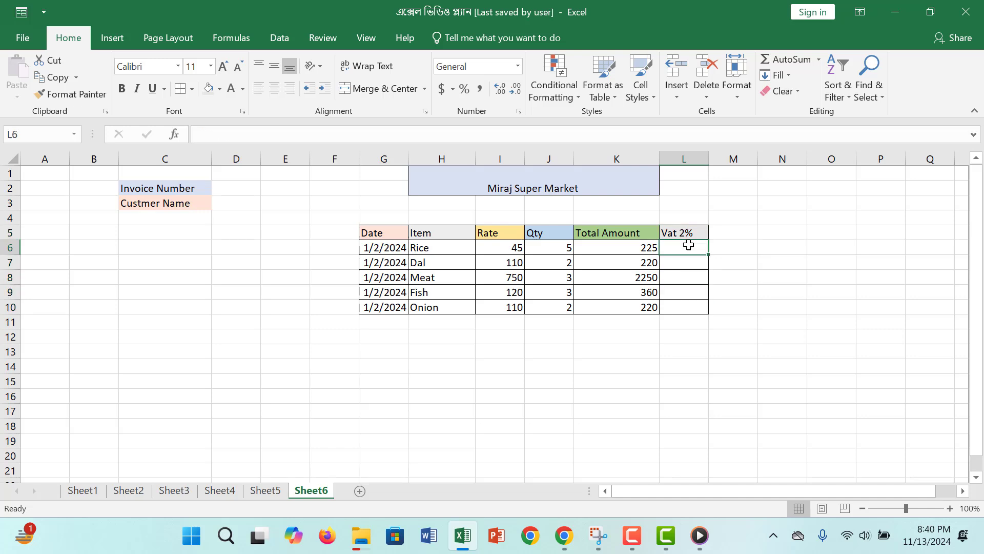
{"action": "type", "text": "="}
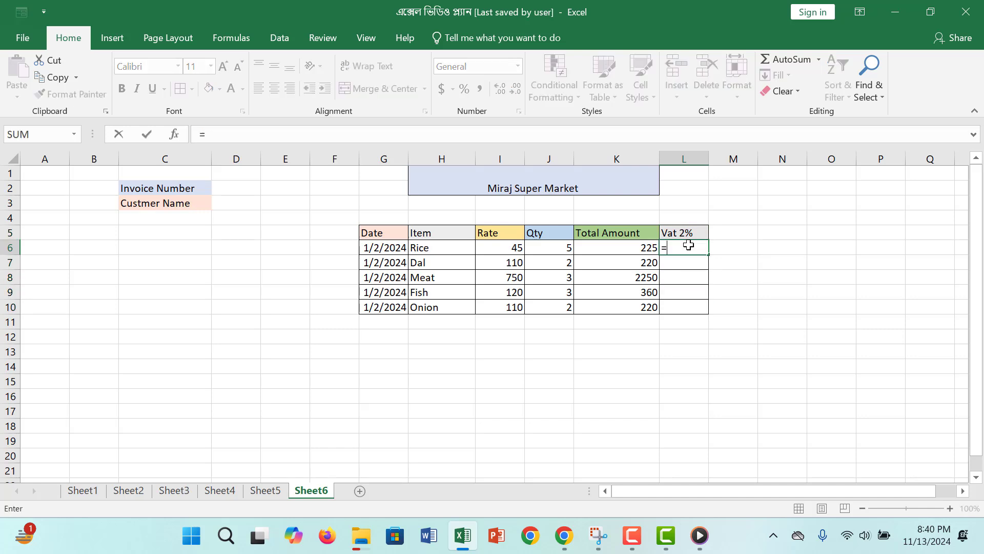
{"action": "left_click", "coordinate": [627, 245]}
{"action": "type", "text": "*"}
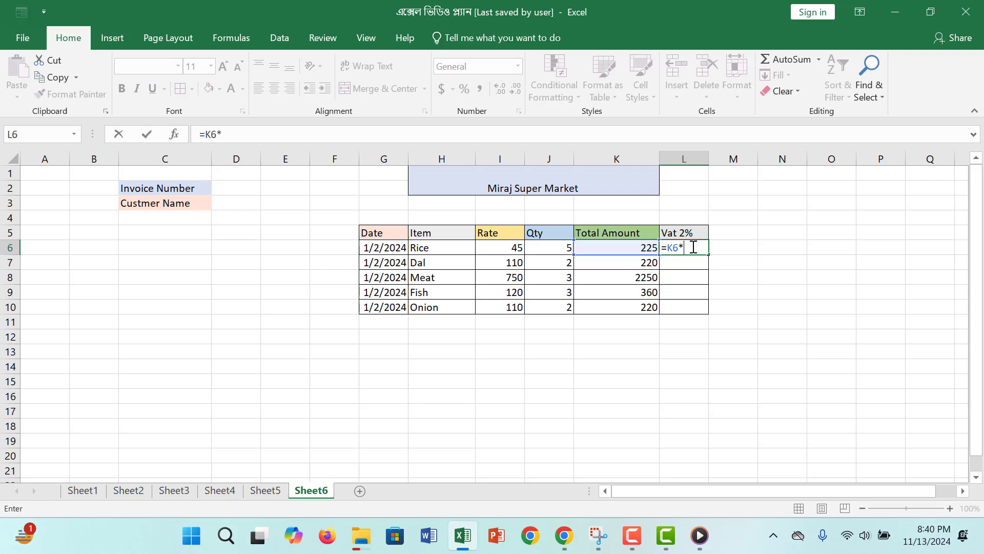
{"action": "type", "text": "2%"}
{"action": "key", "text": "Return"}
{"action": "left_click", "coordinate": [694, 248]}
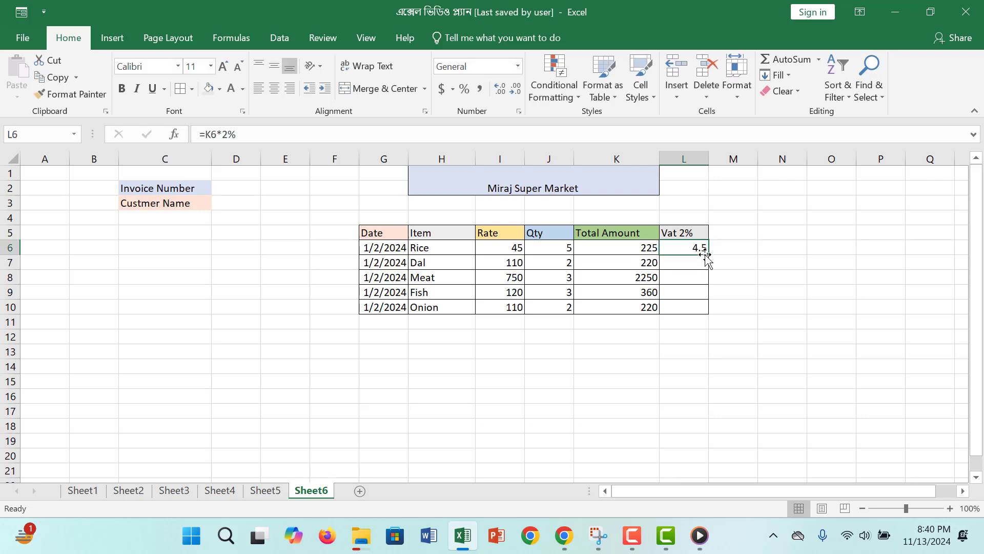
{"action": "left_click_drag", "start_coordinate": [708, 255], "coordinate": [687, 320]}
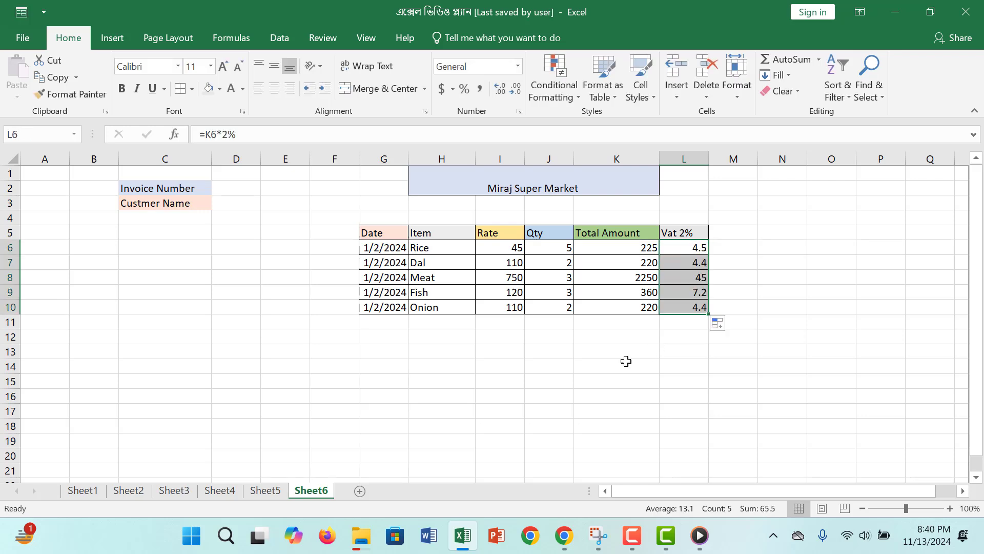
{"action": "left_click", "coordinate": [642, 321]}
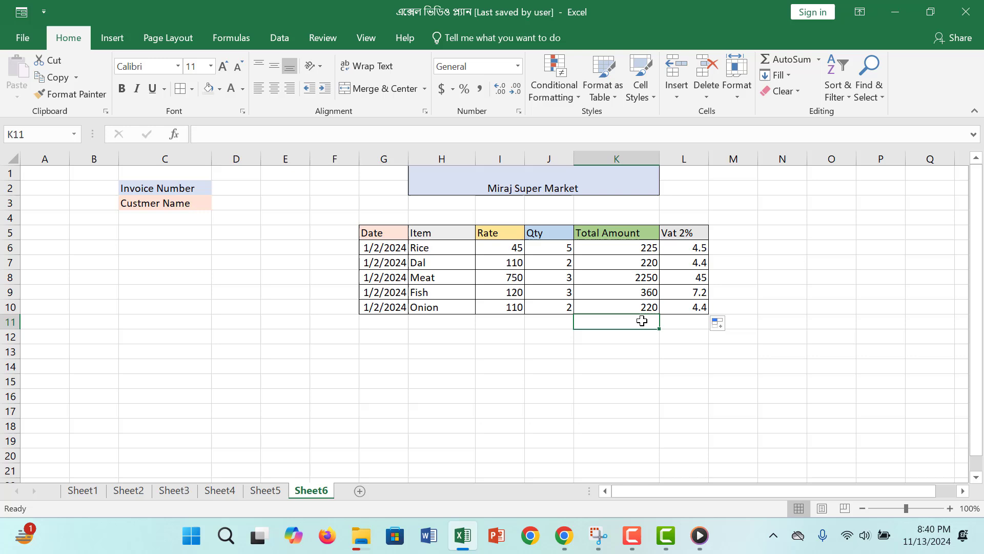
{"action": "left_click", "coordinate": [696, 321]}
{"action": "left_click", "coordinate": [618, 320]}
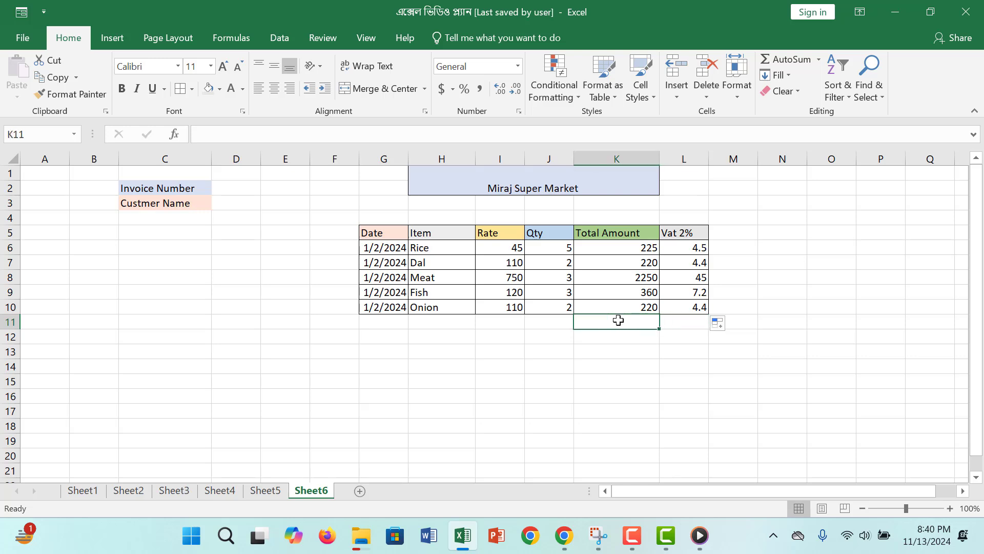
{"action": "left_click", "coordinate": [680, 322]}
Enter the formula =sum(K6:K10+L6:L10) in K11 to total the amounts and VAT.
{"action": "left_click", "coordinate": [622, 319]}
{"action": "type", "text": "="}
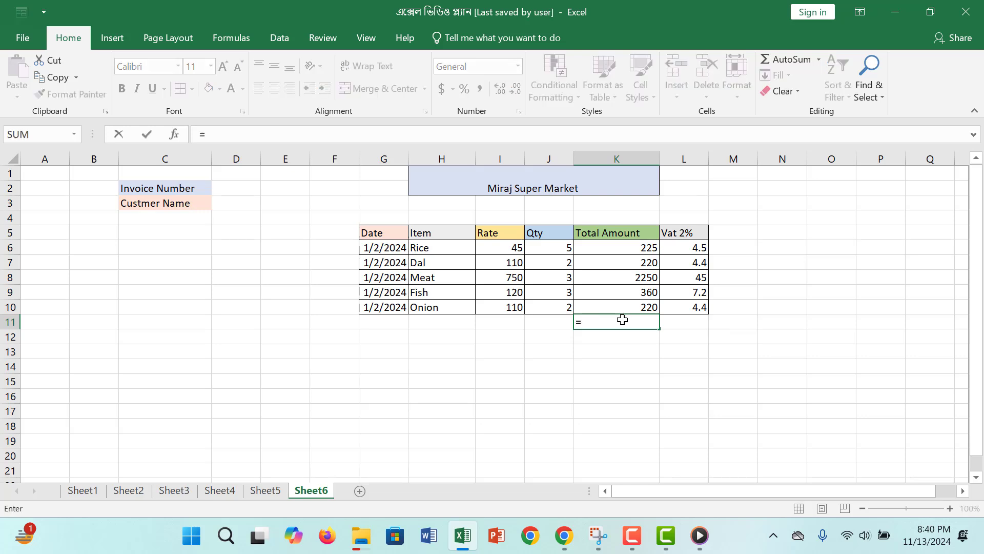
{"action": "type", "text": "s"}
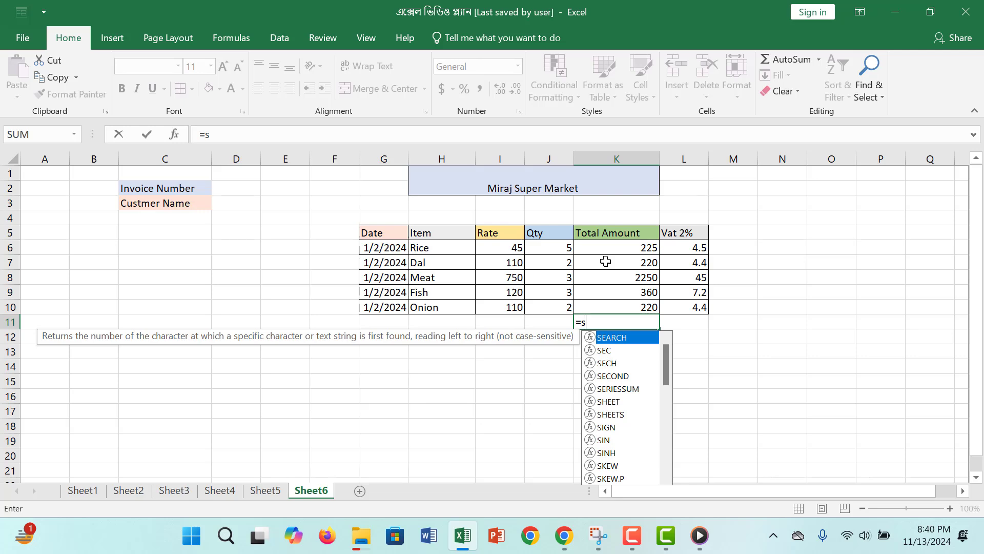
{"action": "type", "text": "um"}
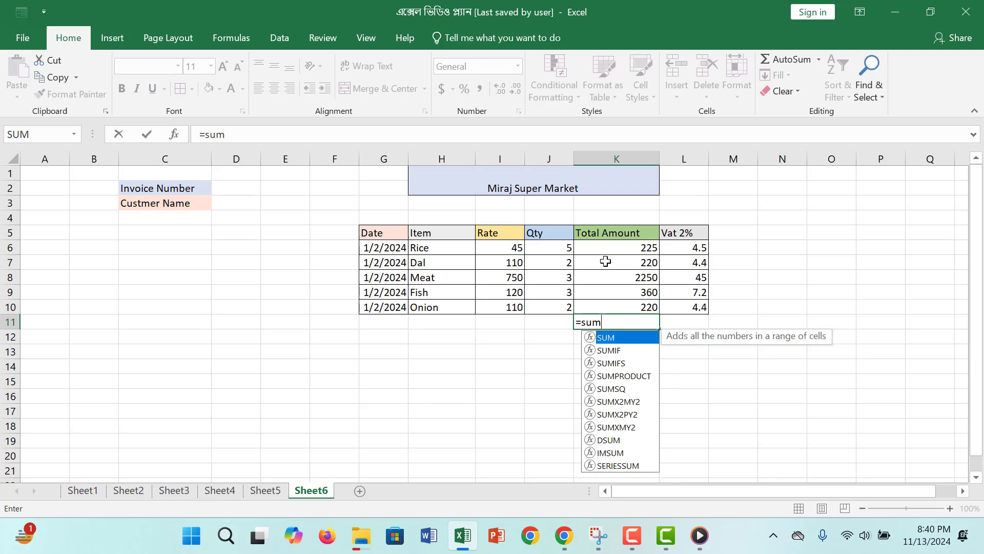
{"action": "type", "text": "("}
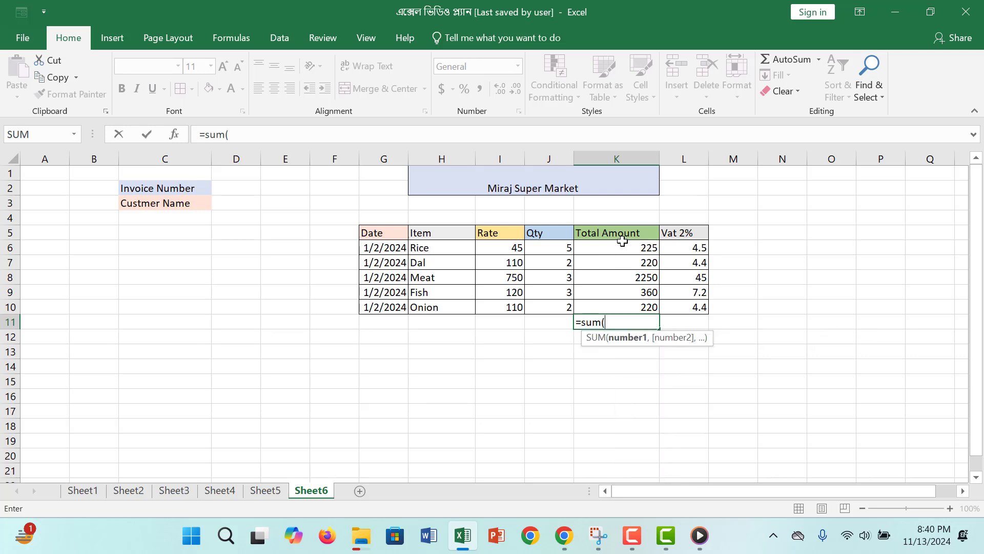
{"action": "left_click_drag", "start_coordinate": [622, 248], "coordinate": [638, 305]}
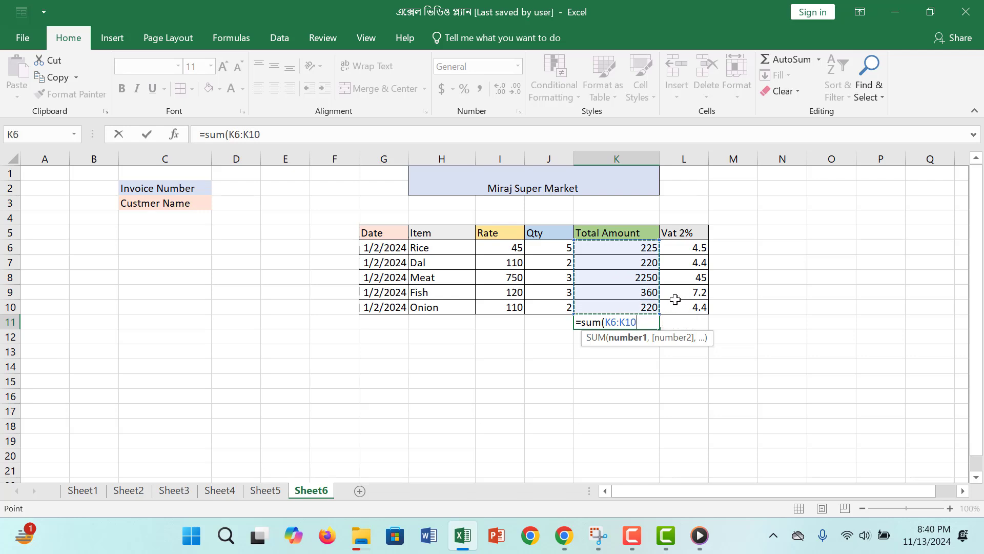
{"action": "type", "text": "+"}
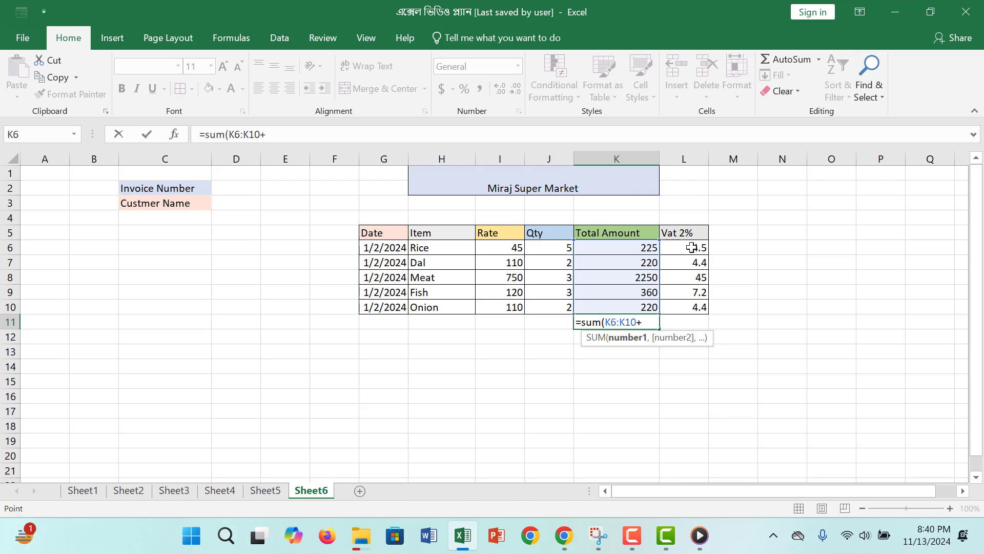
{"action": "left_click_drag", "start_coordinate": [690, 249], "coordinate": [691, 308]}
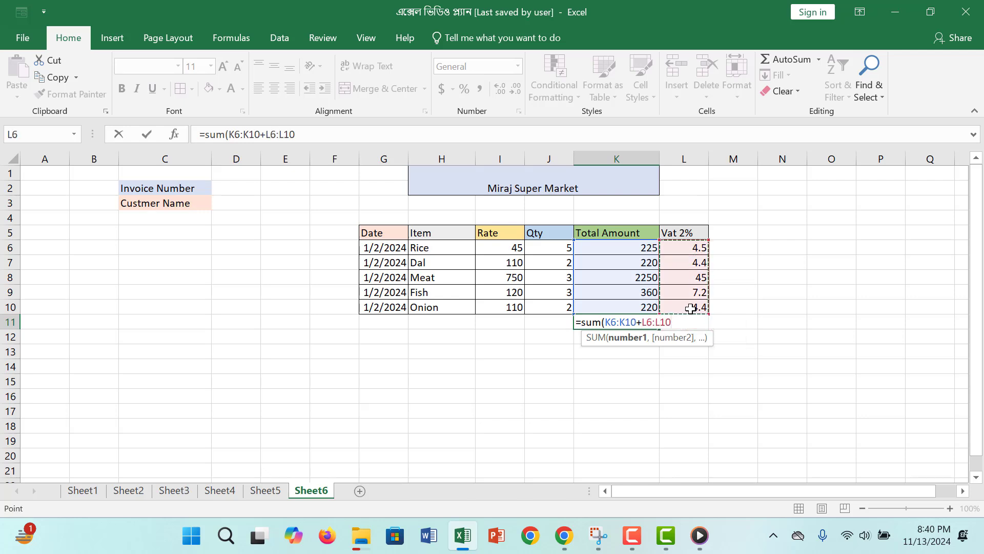
{"action": "type", "text": ")"}
{"action": "key", "text": "Return"}
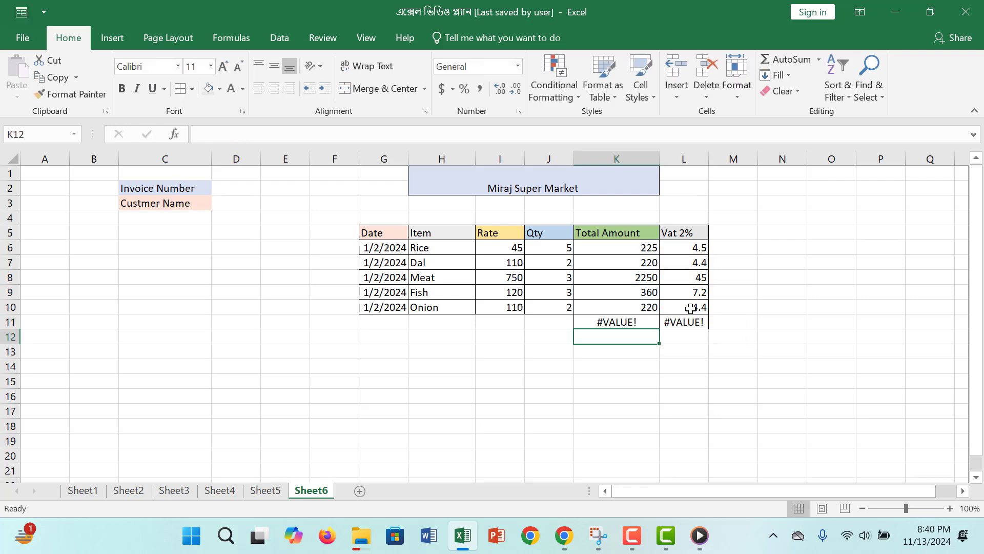
Change the K11 formula to =SUM(K6:K10,L6:L10), replacing the plus sign with a comma.
{"action": "left_click", "coordinate": [605, 322]}
{"action": "double_click", "coordinate": [605, 323]}
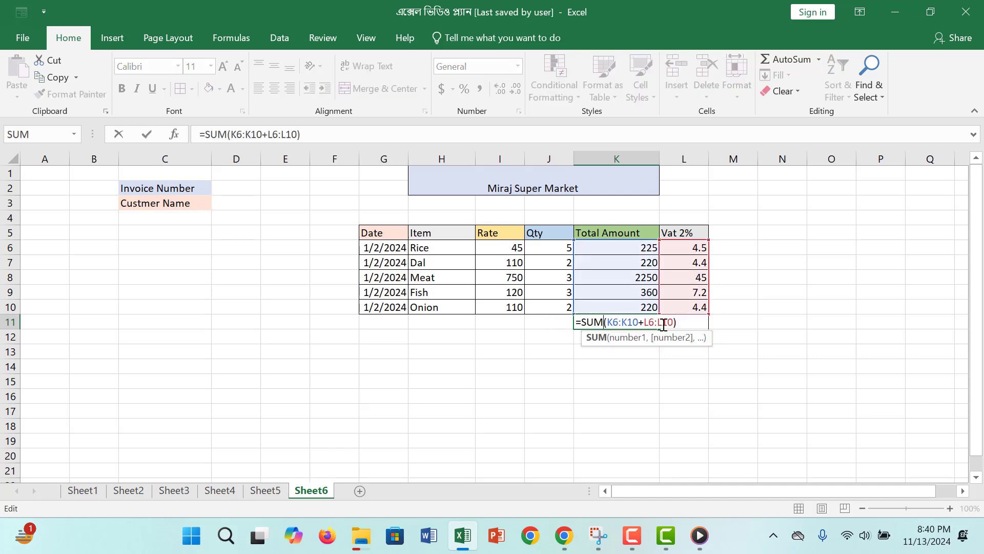
{"action": "left_click", "coordinate": [643, 325]}
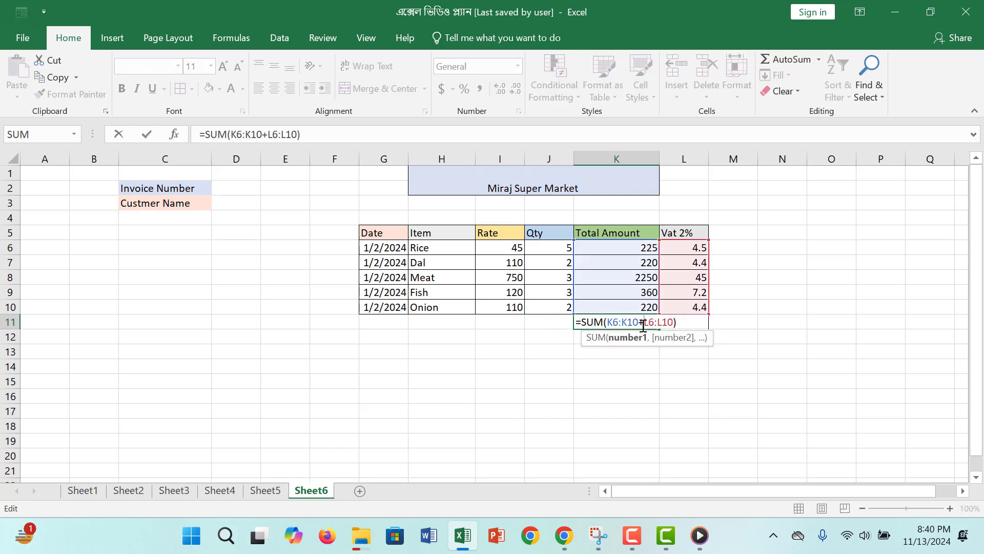
{"action": "key", "text": "BackSpace"}
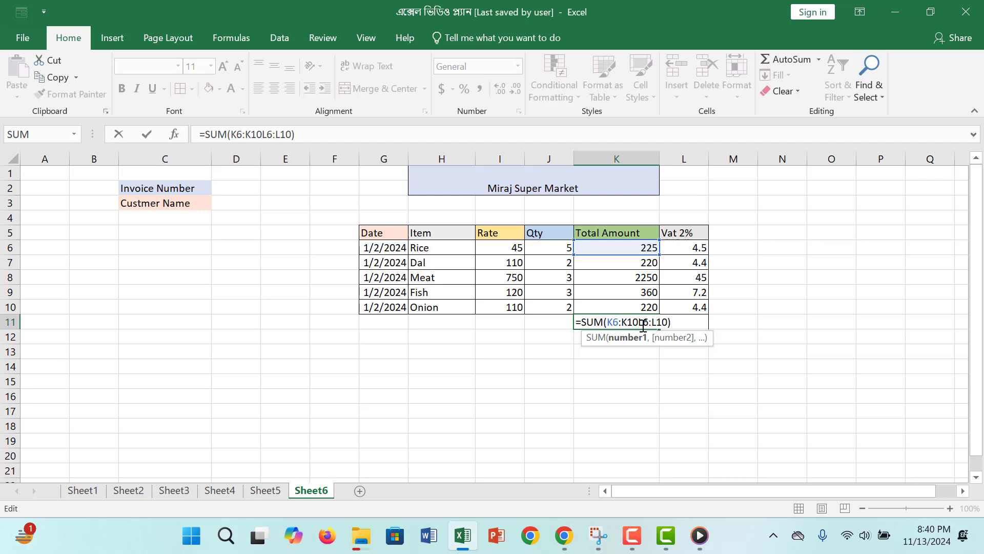
{"action": "type", "text": ","}
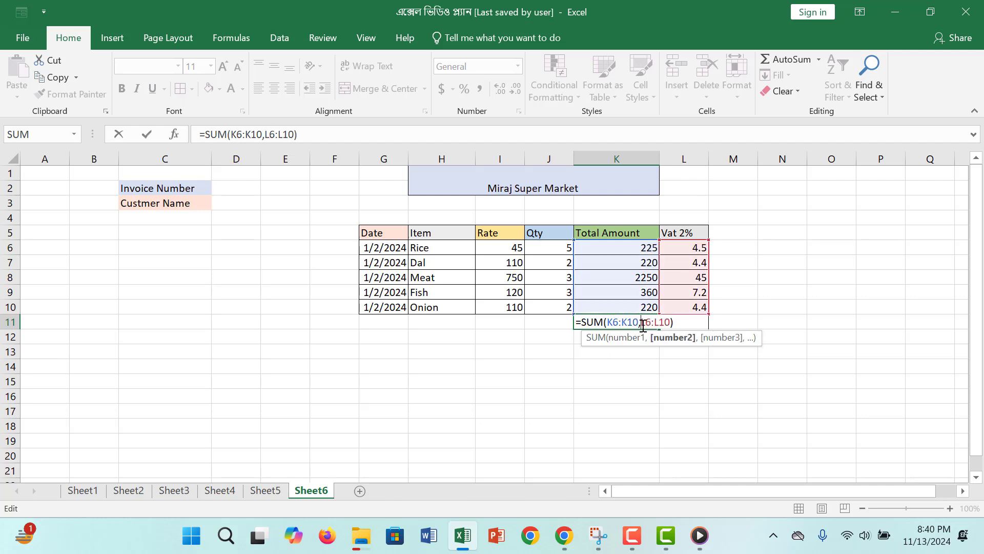
{"action": "key", "text": "Return"}
Inspect the formulas in the total cells K11 and L11.
{"action": "left_click", "coordinate": [644, 326]}
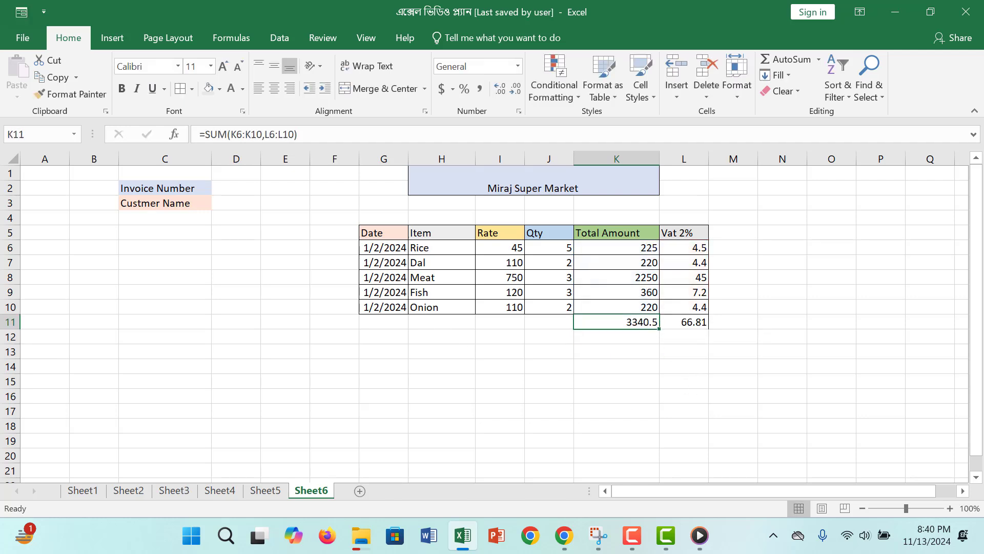
{"action": "left_click", "coordinate": [664, 325]}
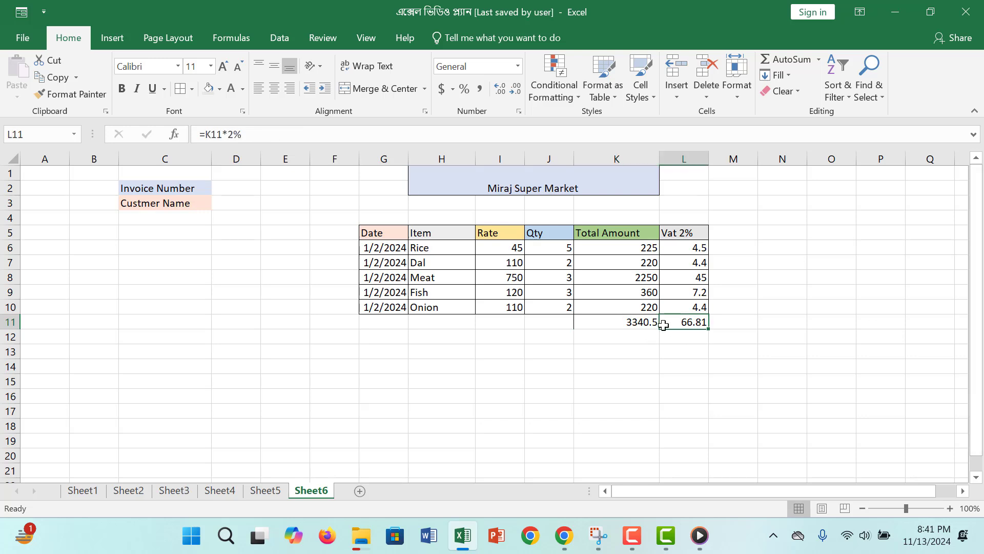
{"action": "left_click", "coordinate": [636, 323]}
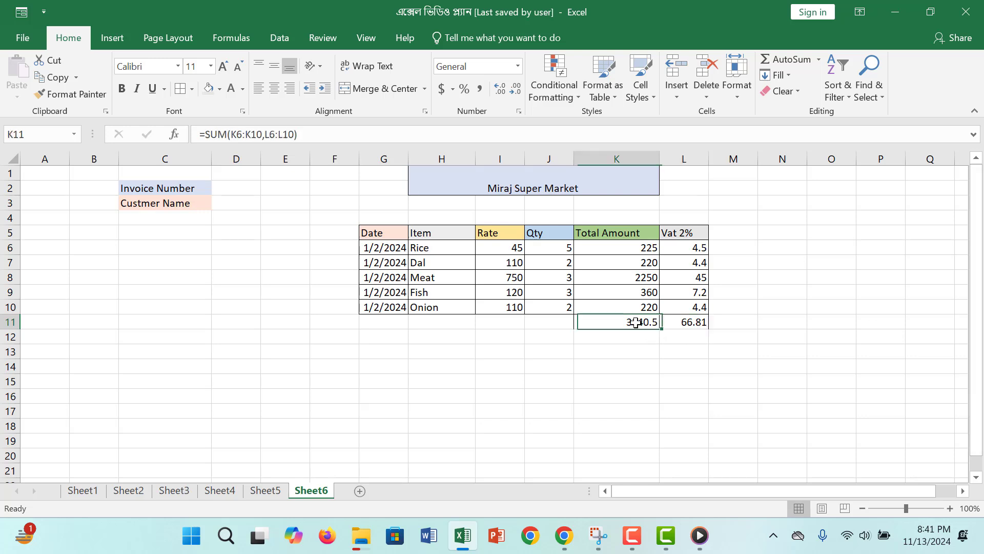
{"action": "left_click", "coordinate": [647, 367]}
{"action": "left_click", "coordinate": [649, 324]}
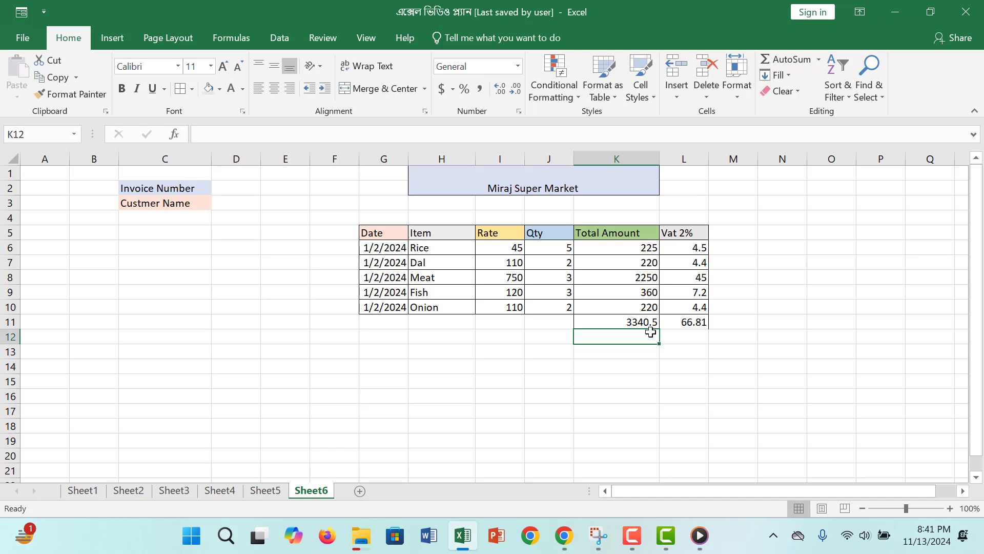
{"action": "left_click", "coordinate": [697, 322]}
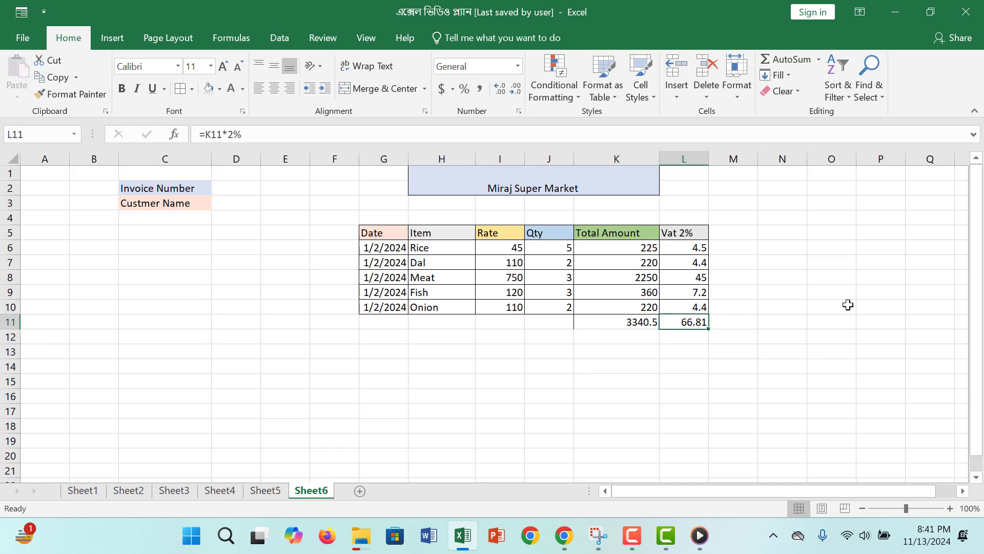